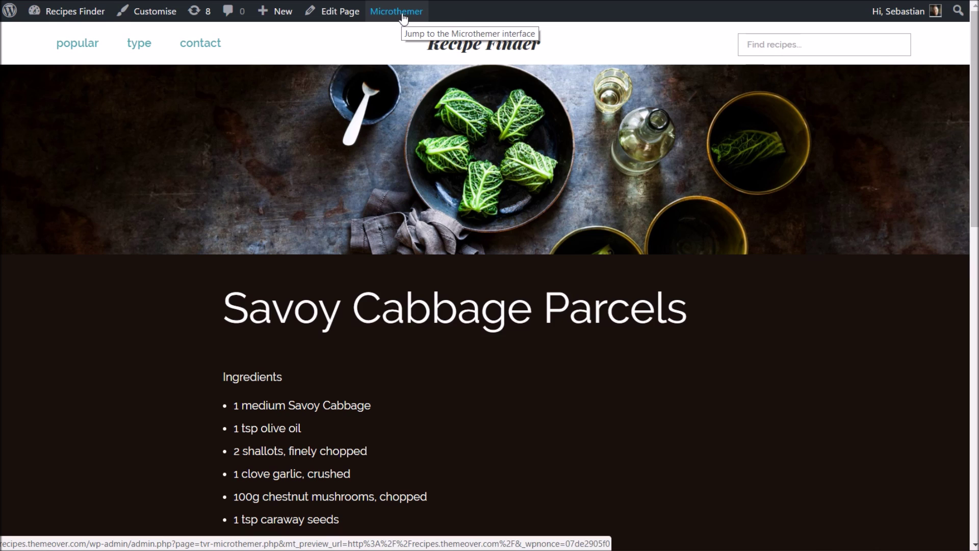
# Launch Microthemer from the admin bar and scroll through the Savoy Cabbage Parcels page
pyautogui.click(403, 17)
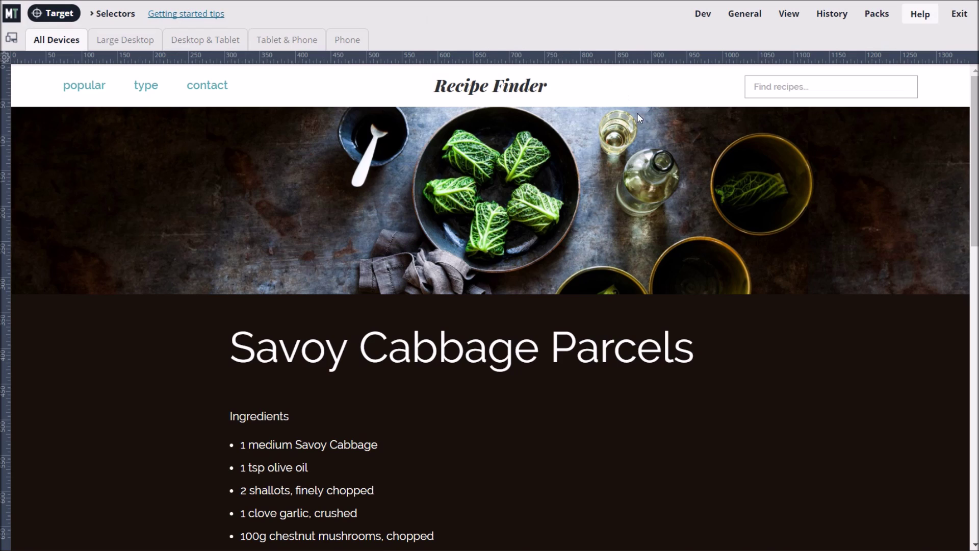
pyautogui.scroll(-15, 650, 155)
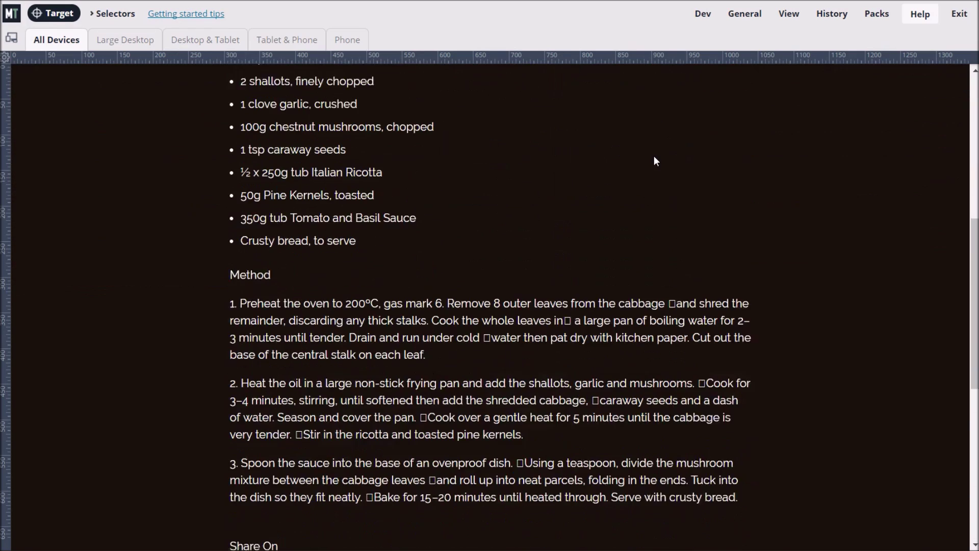
pyautogui.scroll(15, 656, 158)
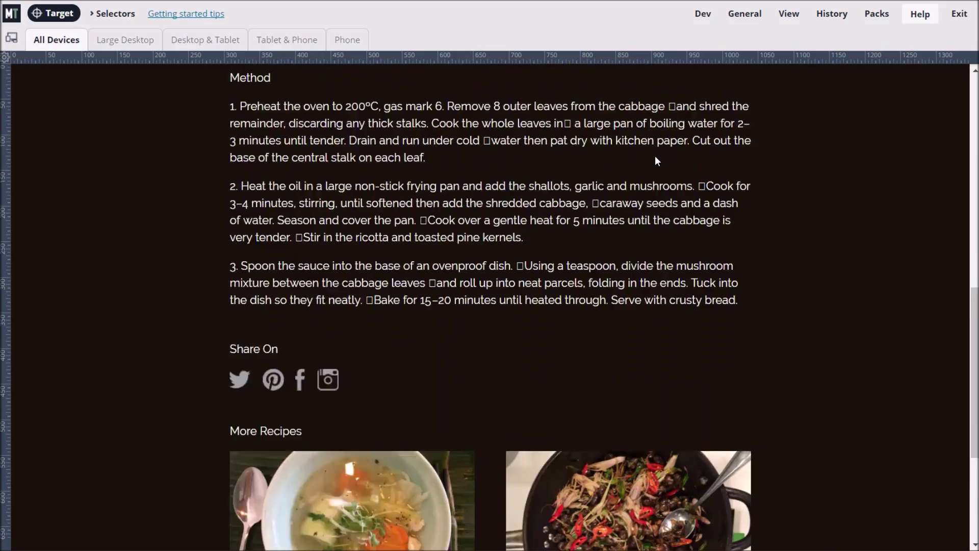
pyautogui.scroll(1, 657, 158)
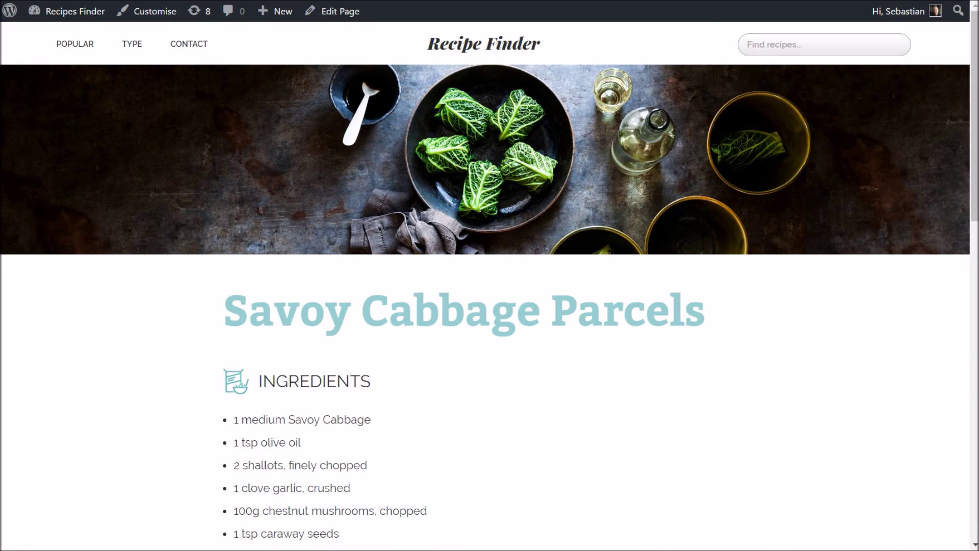
pyautogui.scroll(-15, 609, 248)
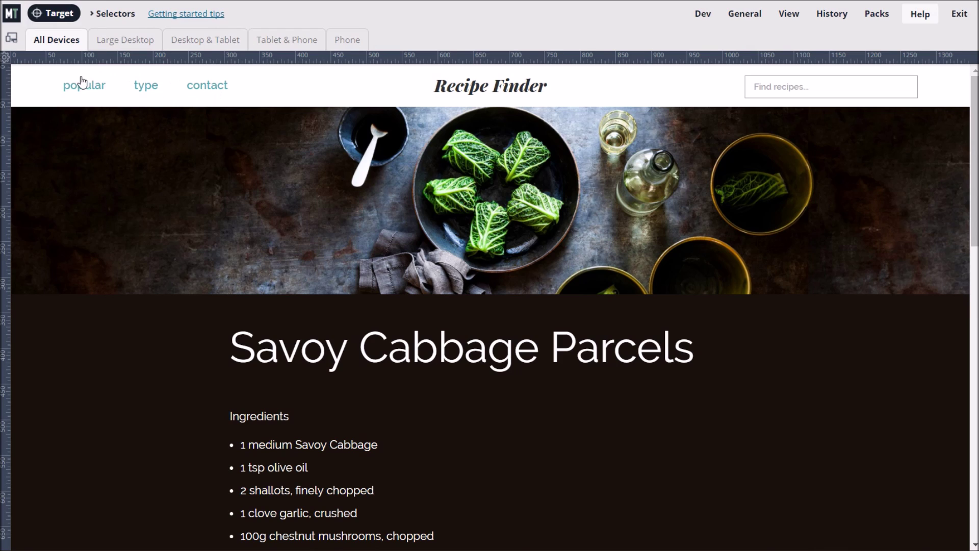
# Target the header's contact link and create the 'Menu main menu link' selector for #menu-main-menu a
pyautogui.click(59, 16)
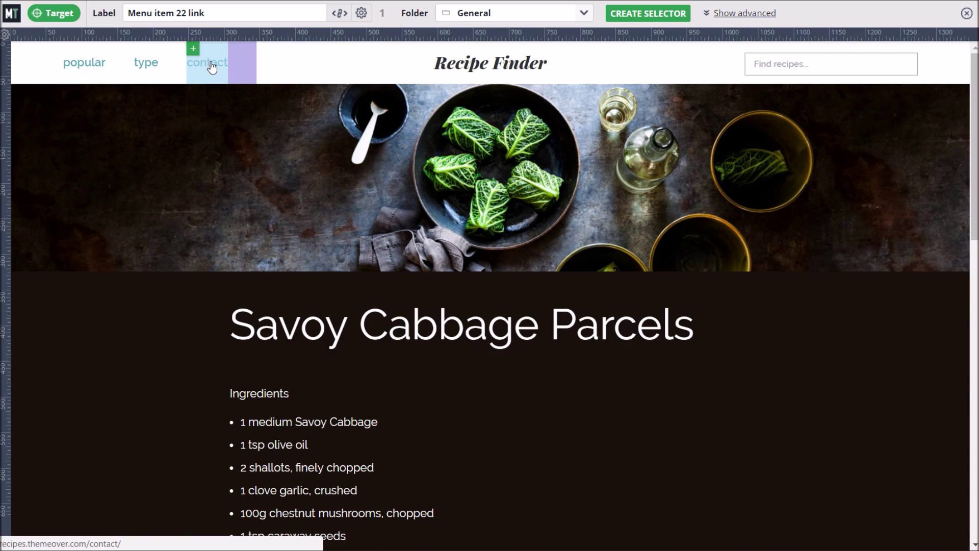
pyautogui.click(199, 58)
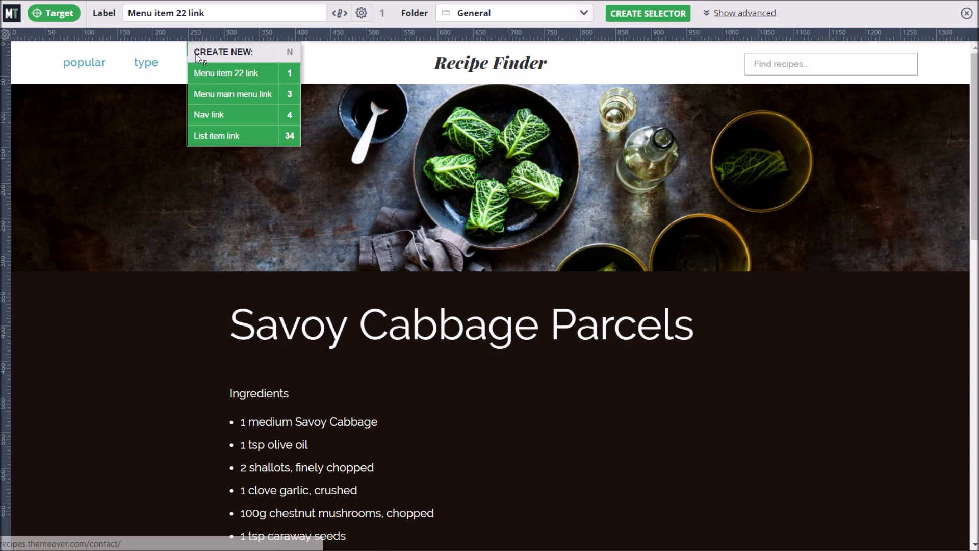
pyautogui.click(257, 97)
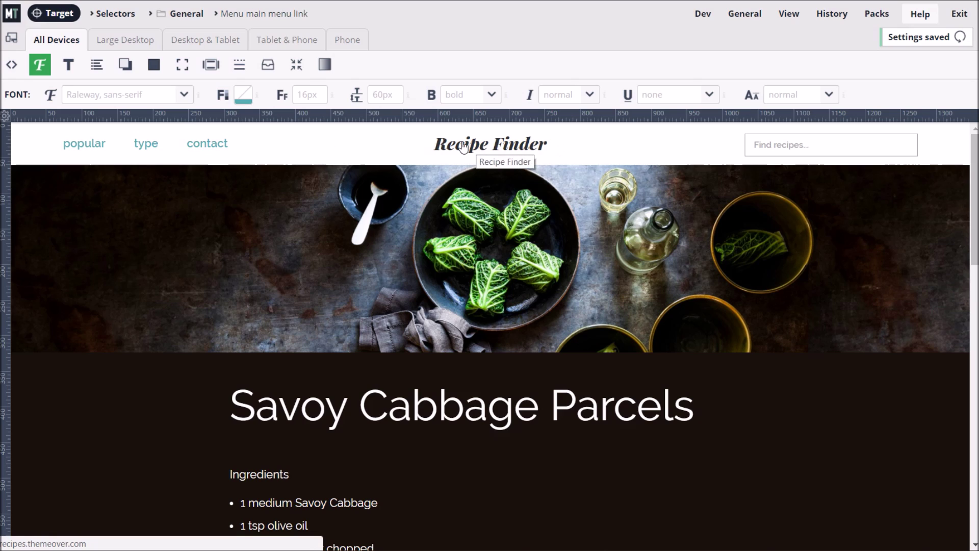
# Set the menu link colour to #302f2f and save it to the saved colours
pyautogui.click(244, 96)
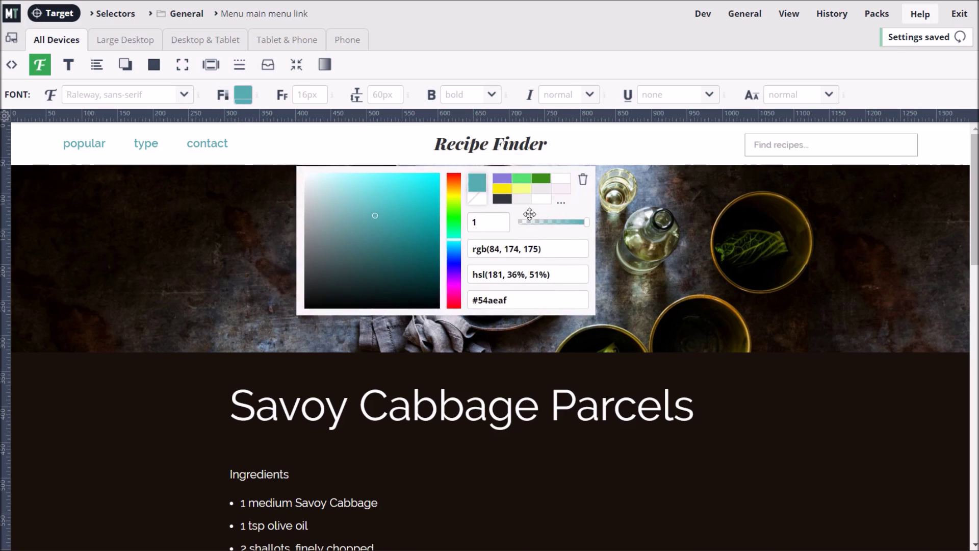
pyautogui.click(577, 217)
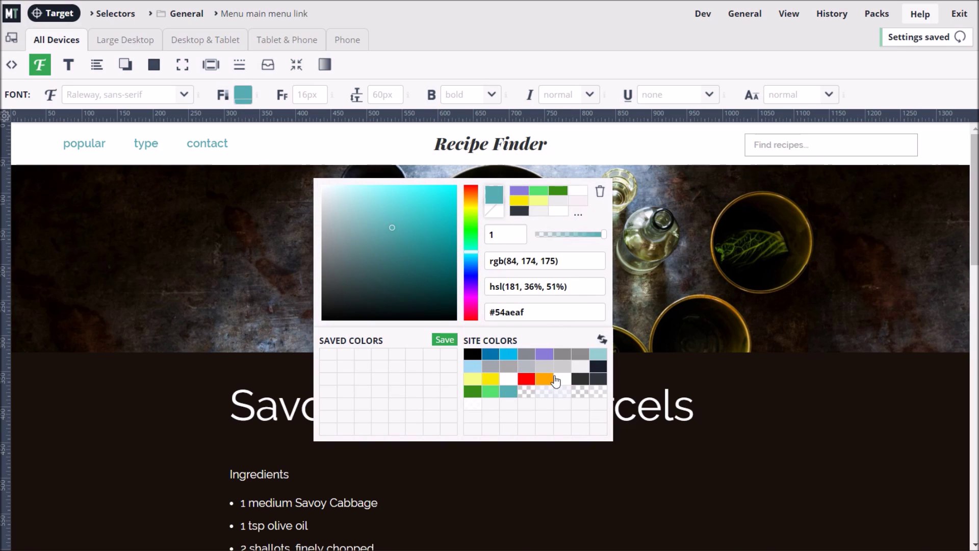
pyautogui.click(582, 382)
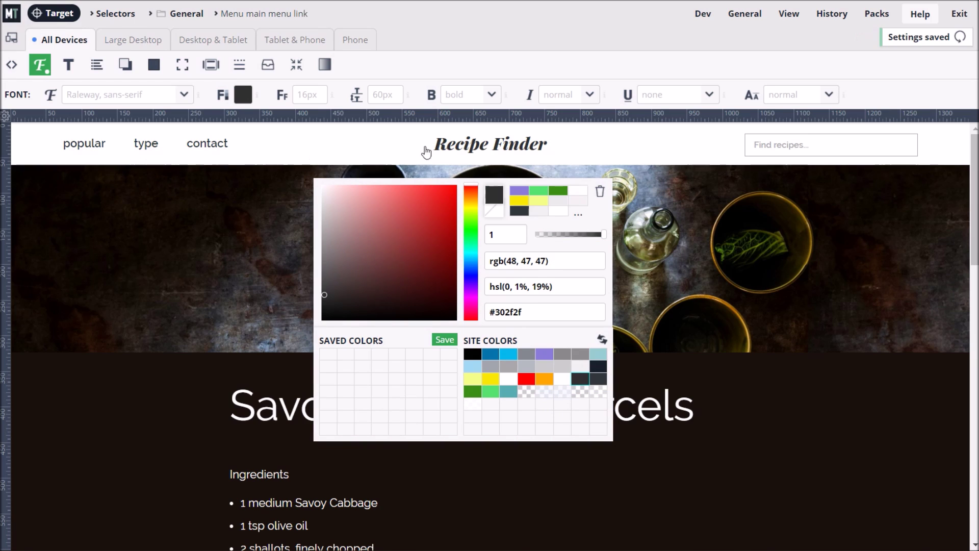
pyautogui.click(449, 340)
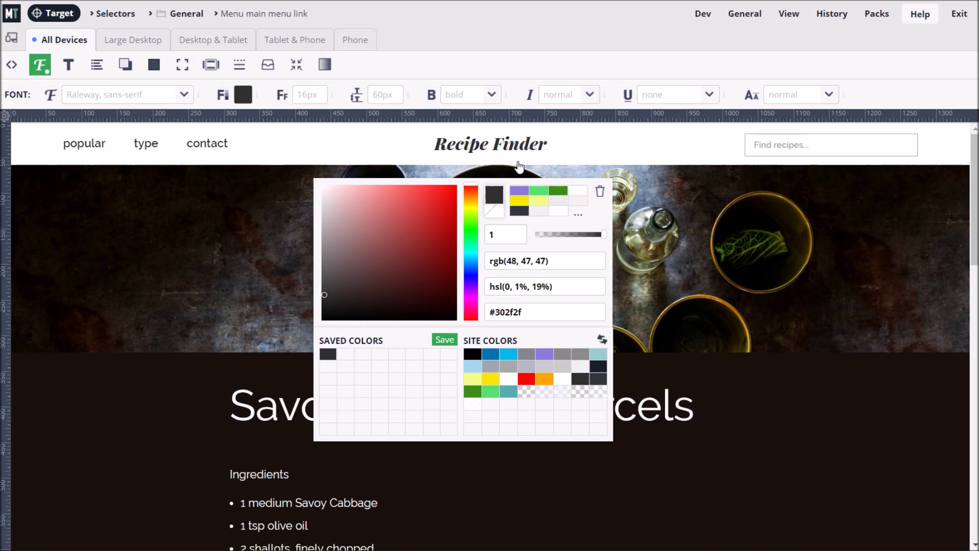
# Make the menu links bold and small-caps
pyautogui.click(485, 95)
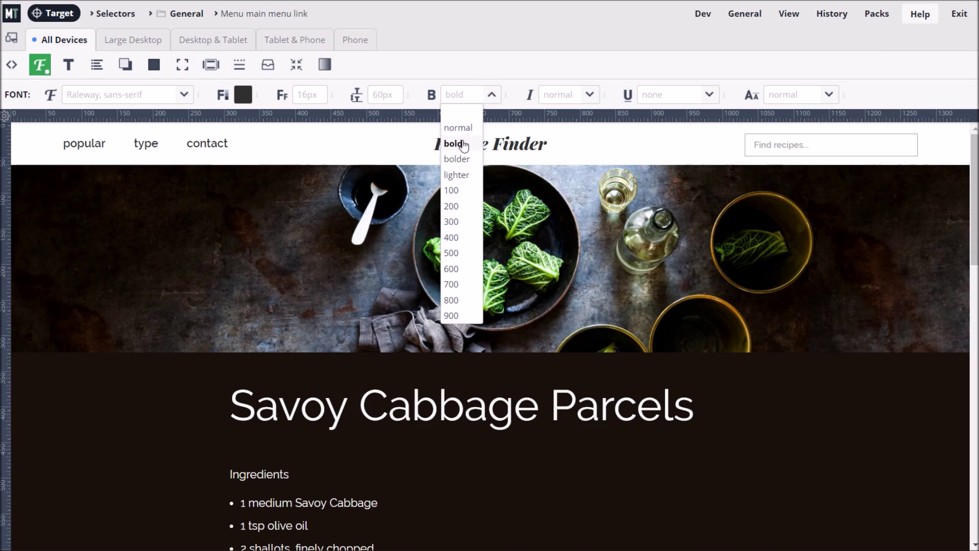
pyautogui.click(463, 145)
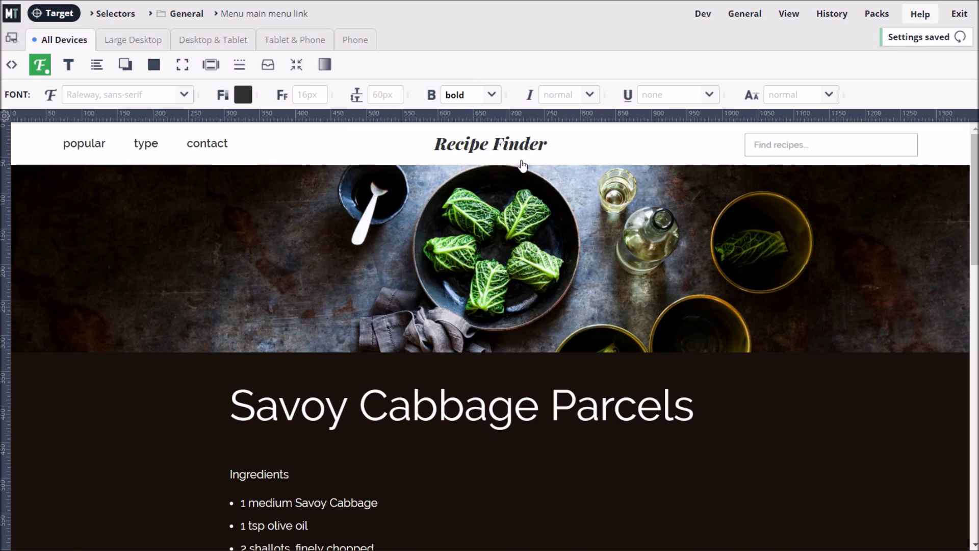
pyautogui.click(829, 97)
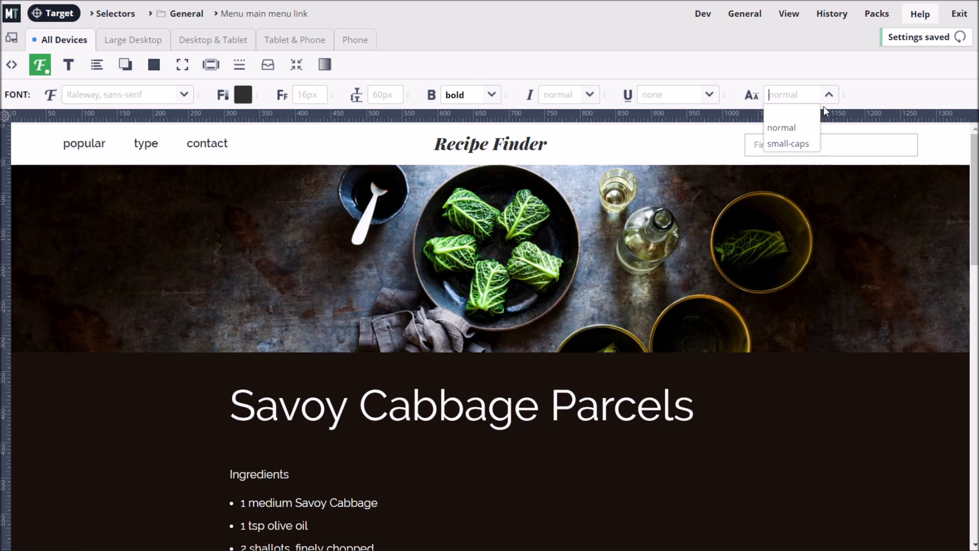
pyautogui.click(812, 145)
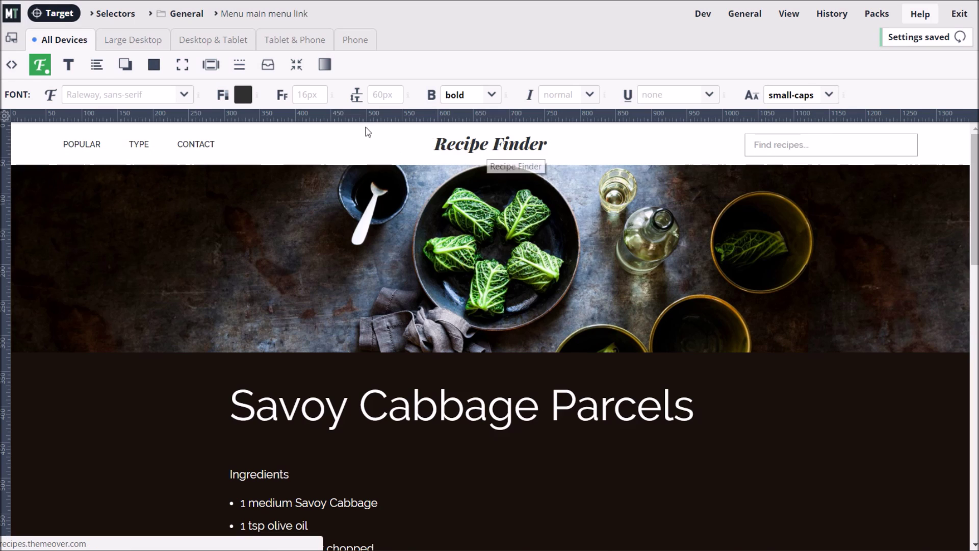
pyautogui.click(59, 16)
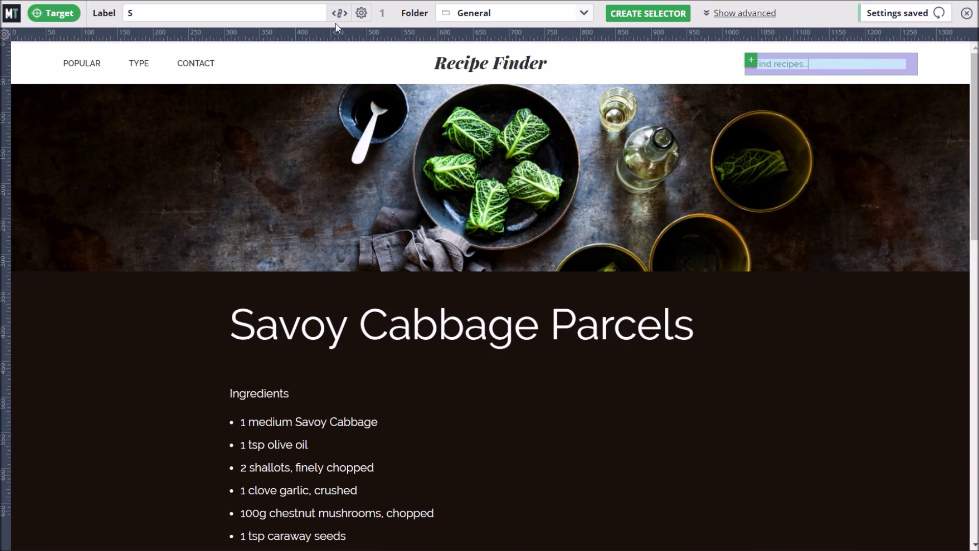
# Label the header search field's new selector 'Search box' and create it
pyautogui.click(150, 17)
pyautogui.hotkey('shift', 'Left')
pyautogui.hotkey('shift', 'Left')
pyautogui.hotkey('shift', 'Left')
pyautogui.hotkey('shift', 'Left')
pyautogui.hotkey('shift', 'Left')
pyautogui.hotkey('shift', 'Left')
pyautogui.hotkey('shift', 'Left')
pyautogui.hotkey('shift', 'Left')
pyautogui.hotkey('shift', 'Left')
pyautogui.hotkey('shift', 'Left')
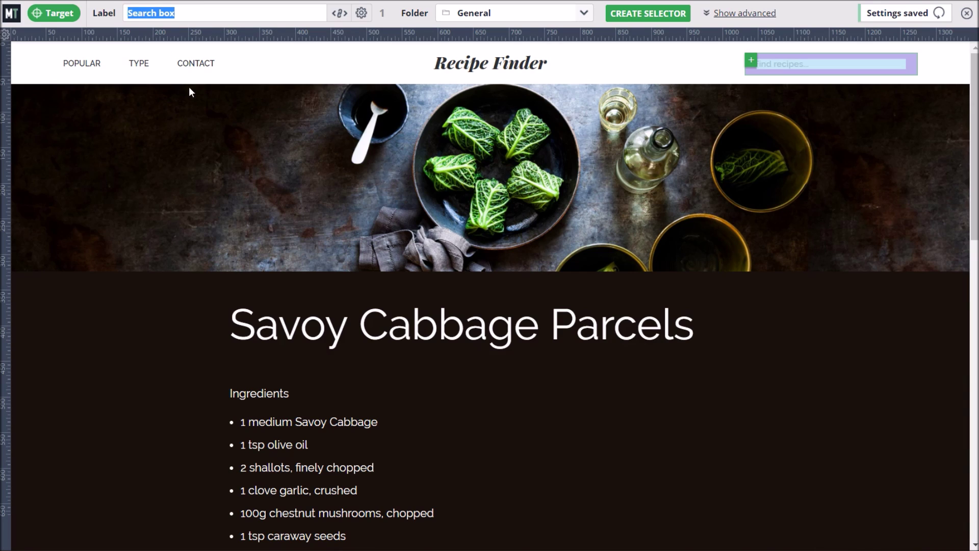
pyautogui.click(193, 10)
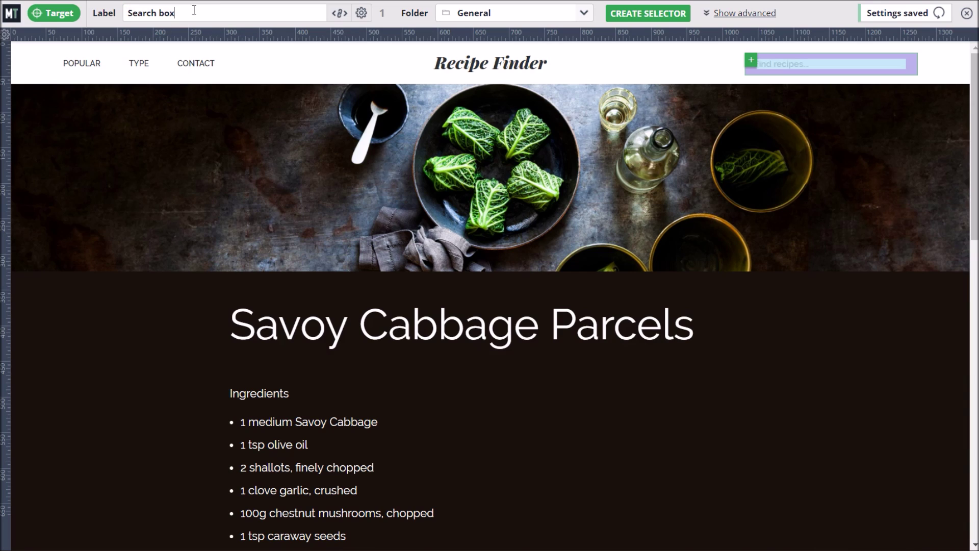
pyautogui.click(654, 16)
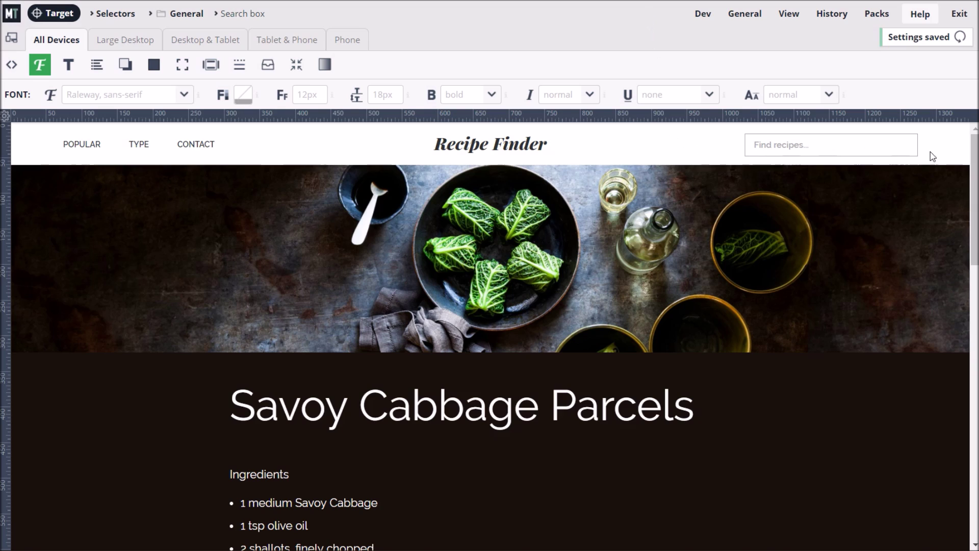
# Link the search box's four border-radius fields and set them to 20
pyautogui.click(240, 67)
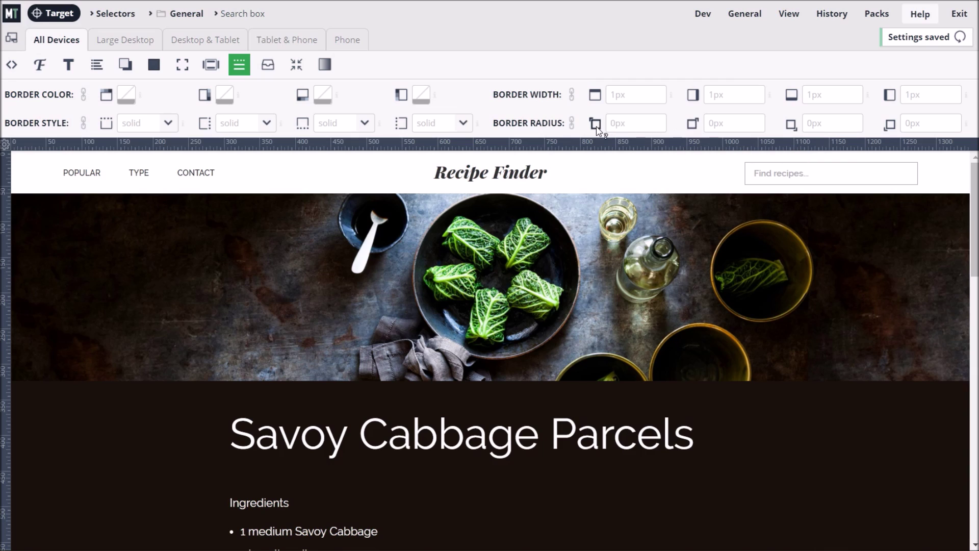
pyautogui.click(605, 152)
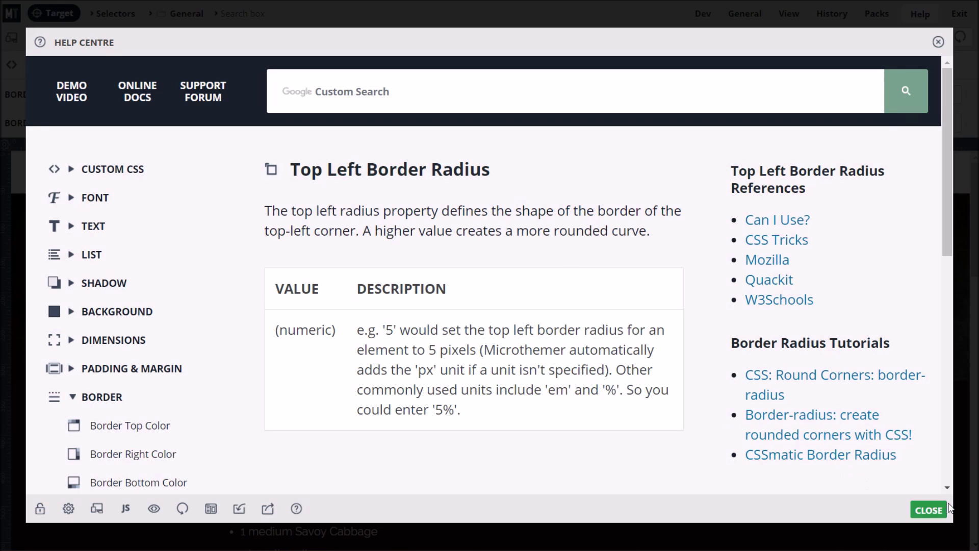
pyautogui.click(928, 511)
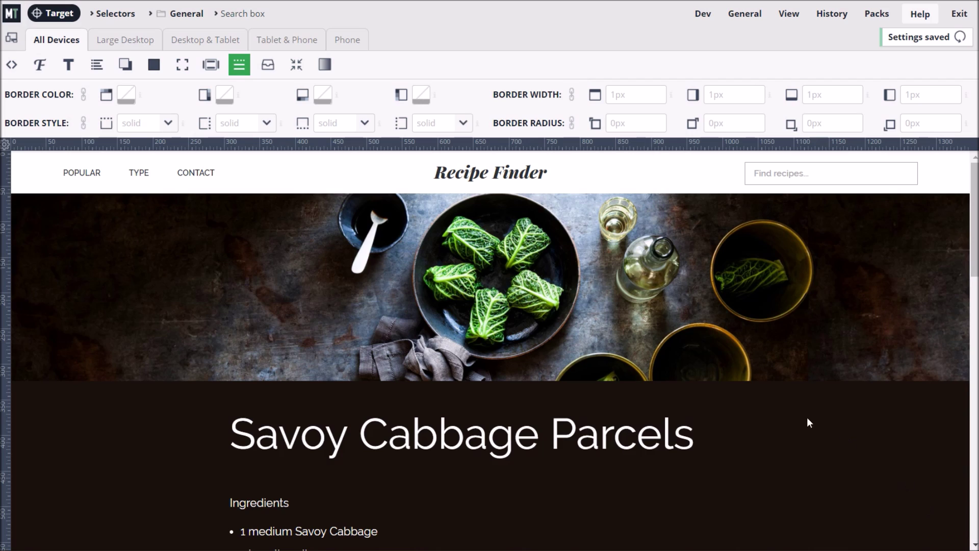
pyautogui.click(617, 123)
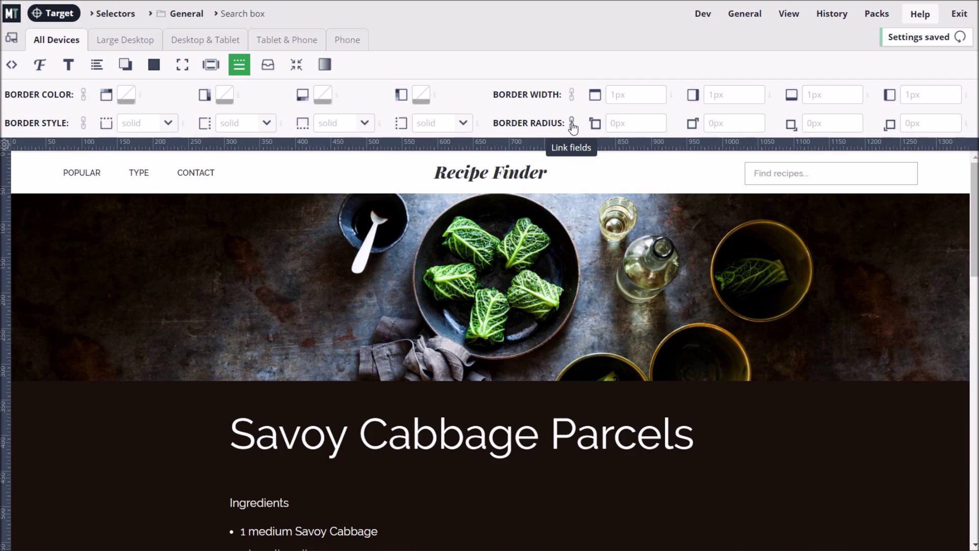
pyautogui.click(573, 124)
pyautogui.click(618, 123)
pyautogui.write('20')
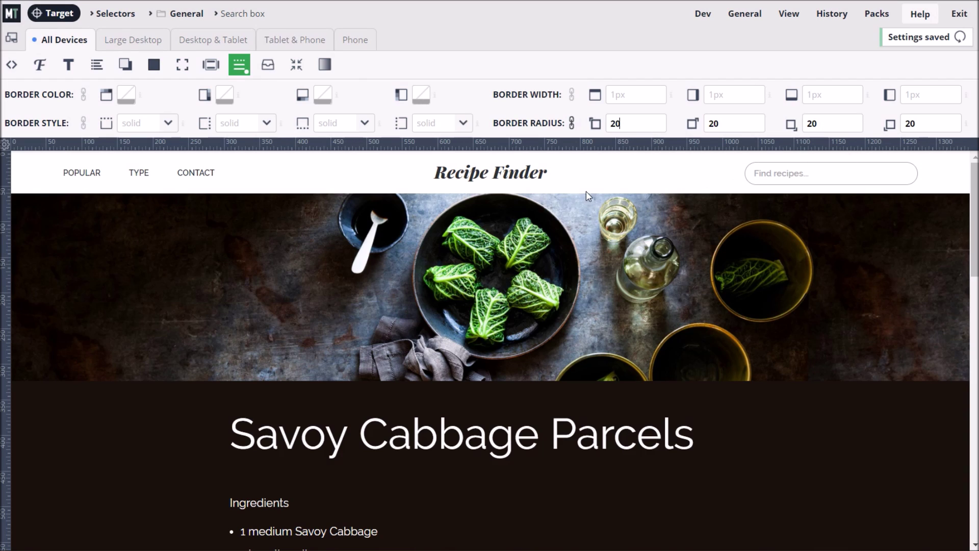
# Set a gradient from white (colour A) to light grey #f2f2f2 (colour C)
pyautogui.click(324, 65)
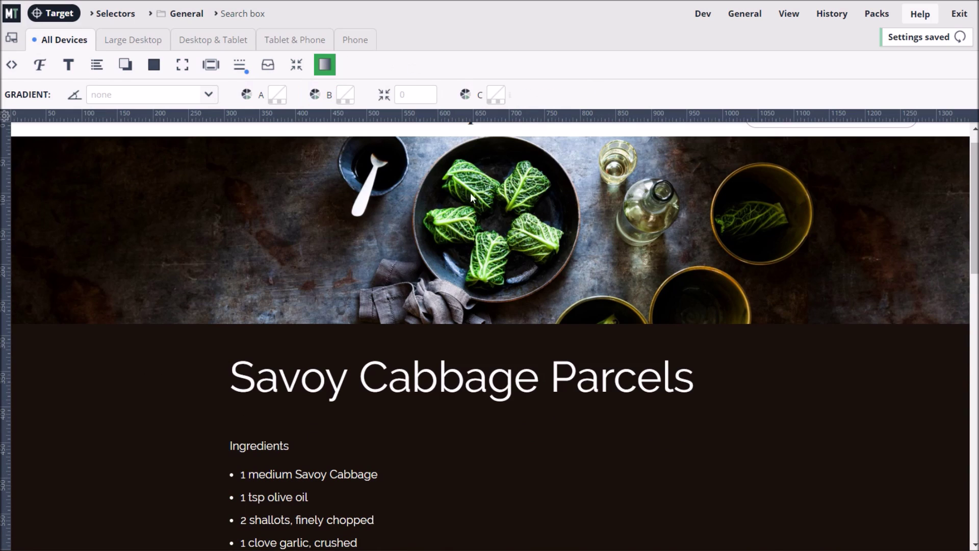
pyautogui.click(279, 94)
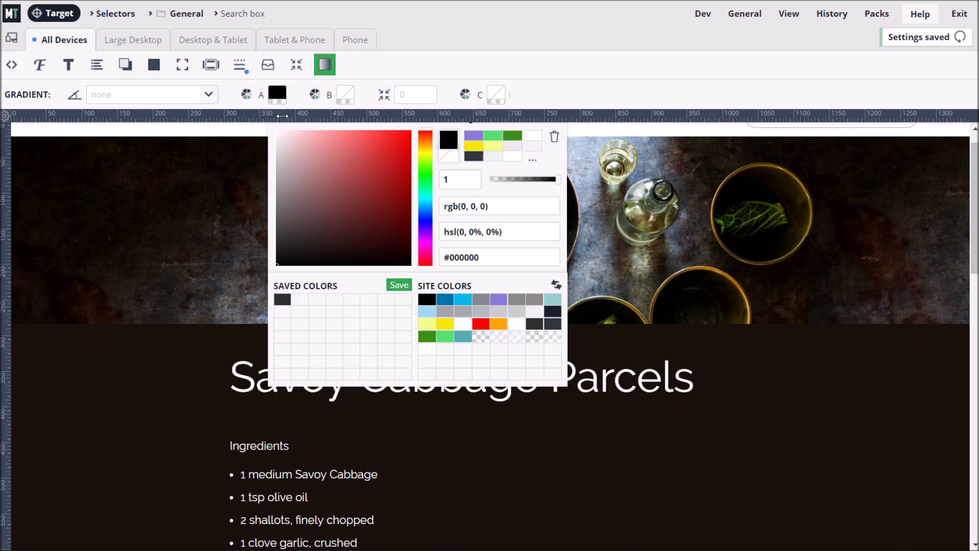
pyautogui.click(532, 136)
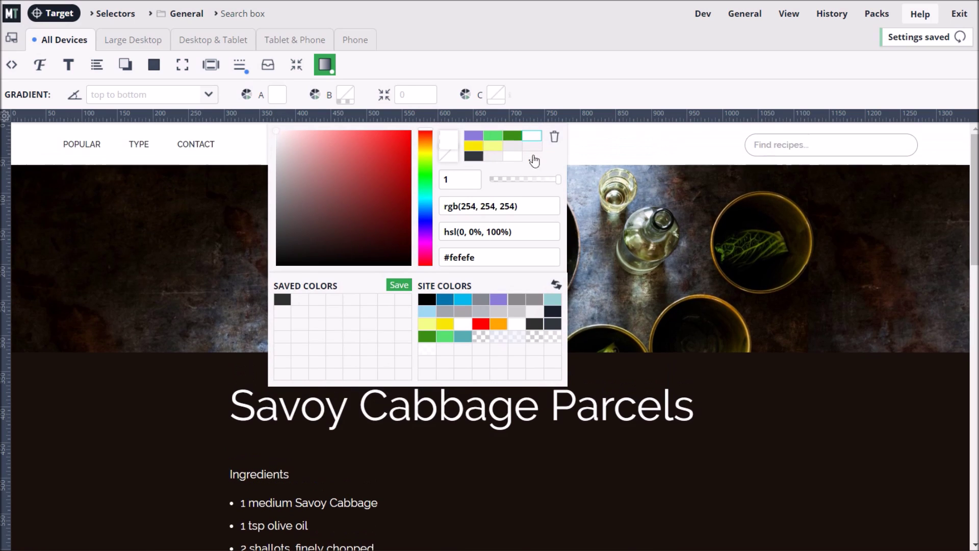
pyautogui.click(496, 96)
pyautogui.moveTo(500, 142); pyautogui.dragTo(494, 137)
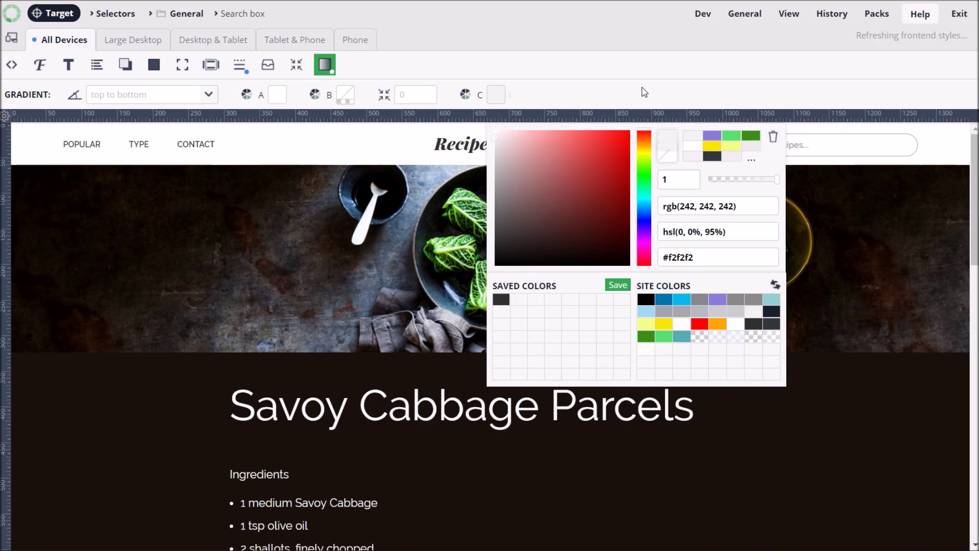
pyautogui.click(617, 76)
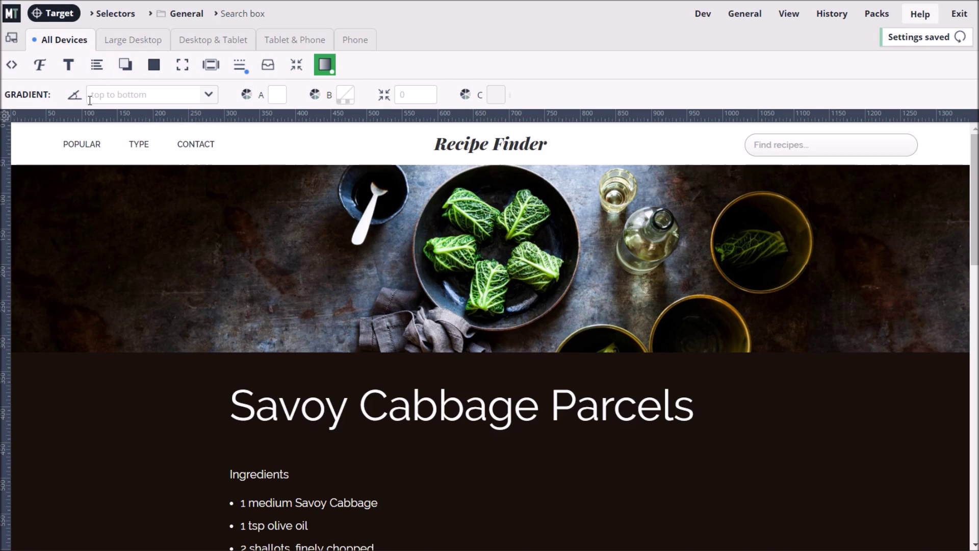
# Select the Savoy Cabbage Parcels title and create an Entry title selector for it
pyautogui.click(418, 400)
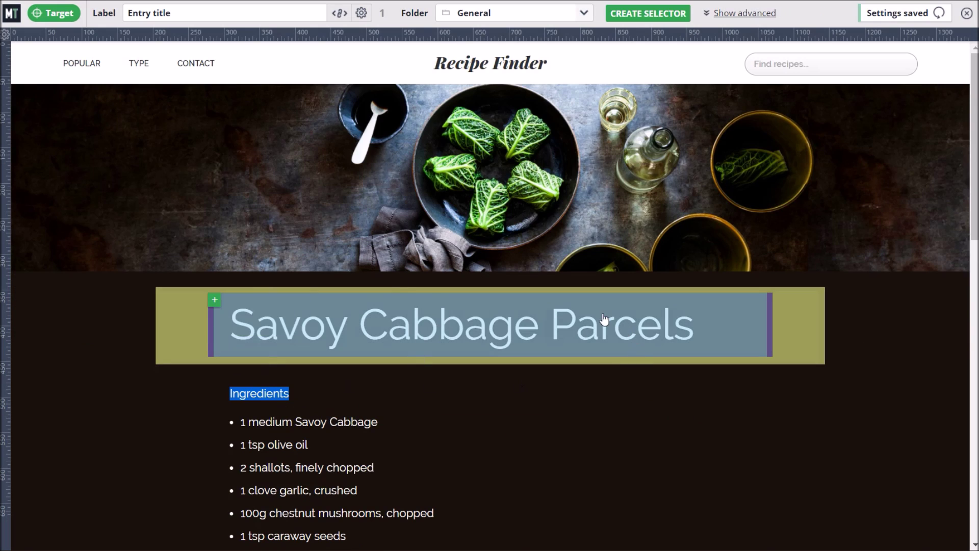
pyautogui.click(214, 299)
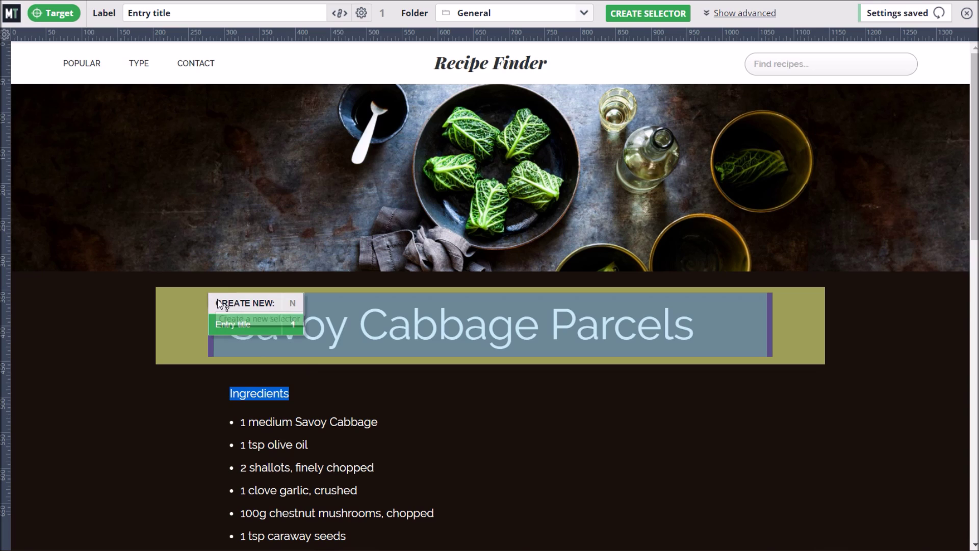
pyautogui.click(243, 328)
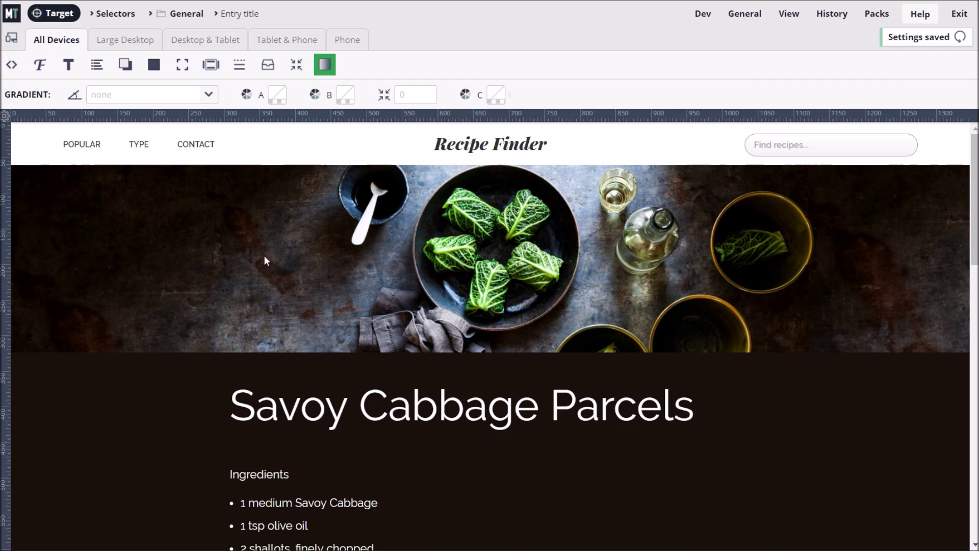
# Set the title's font to the Google font Bitter at weight 700
pyautogui.click(40, 67)
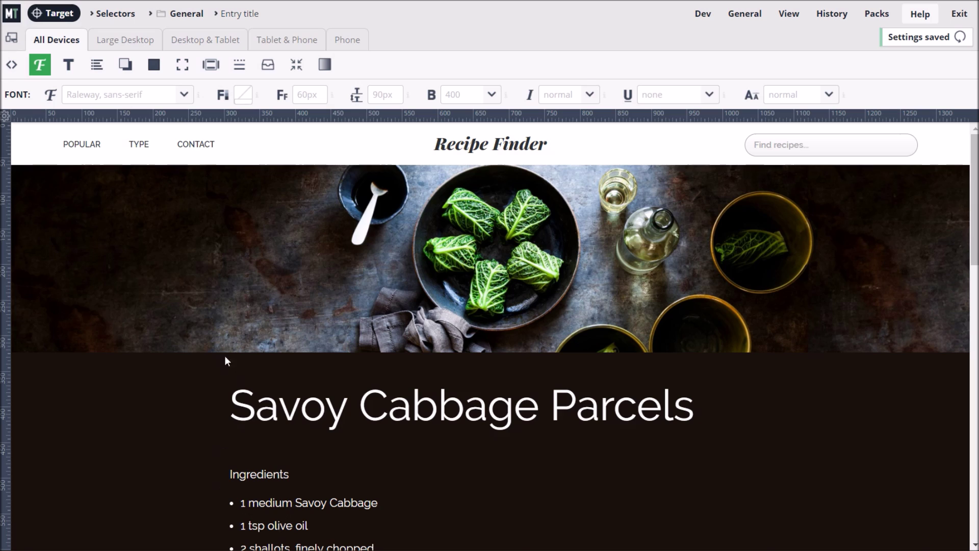
pyautogui.click(184, 94)
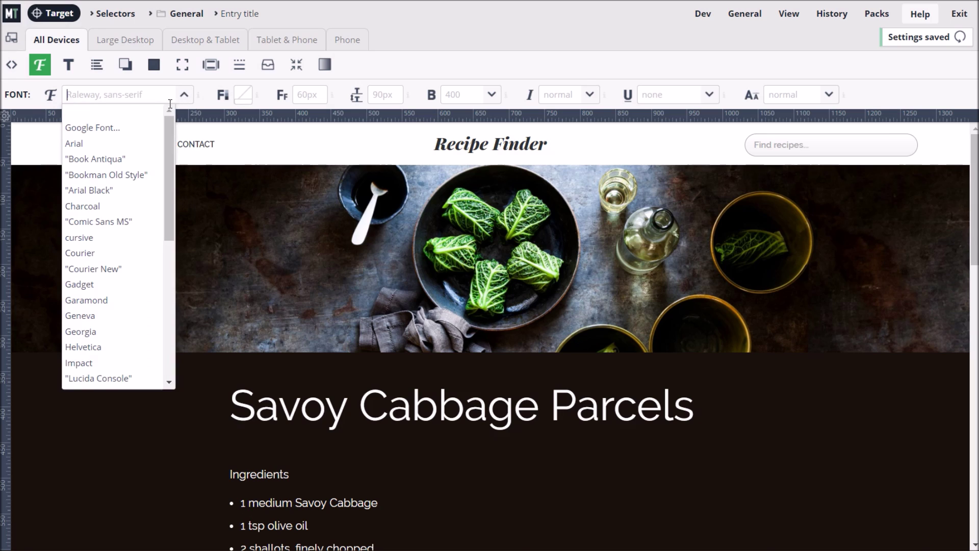
pyautogui.click(134, 129)
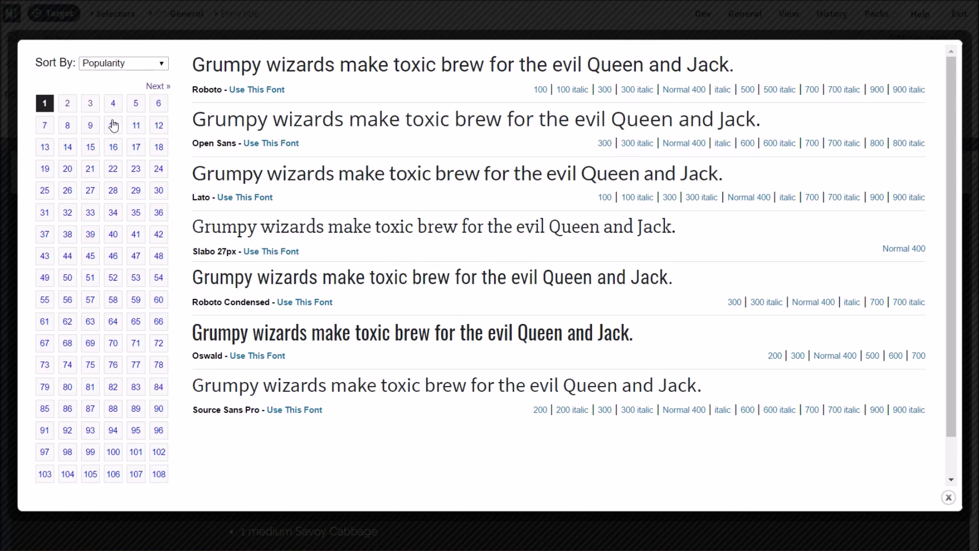
pyautogui.click(153, 86)
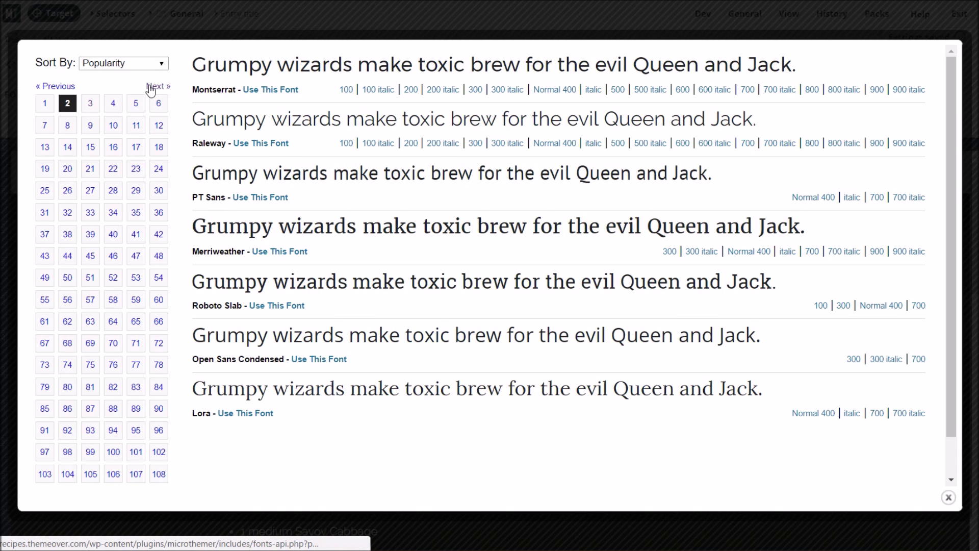
pyautogui.click(153, 86)
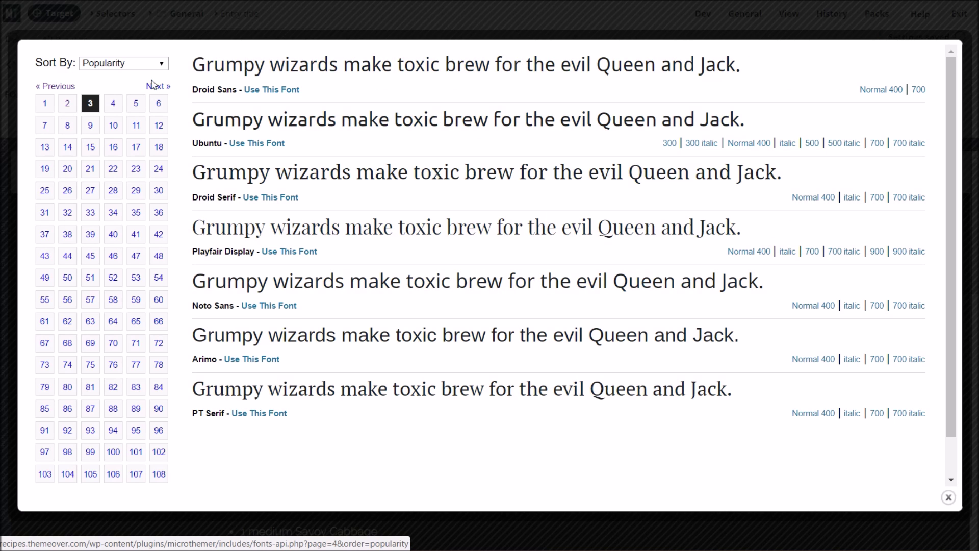
pyautogui.click(160, 65)
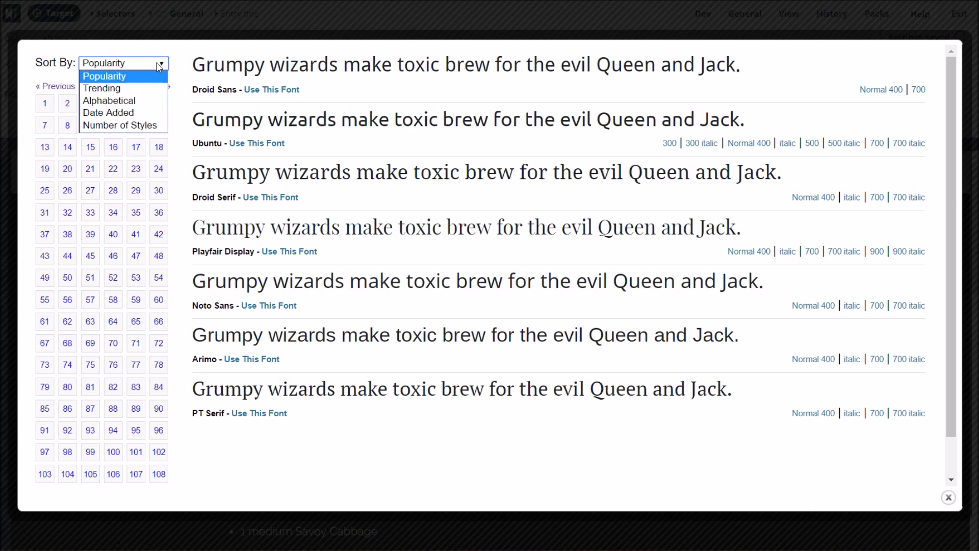
pyautogui.click(139, 102)
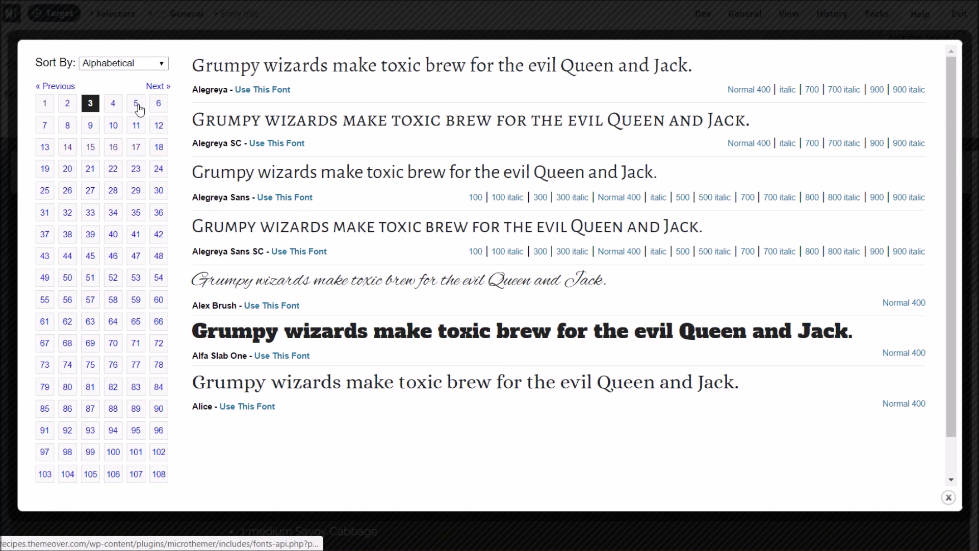
pyautogui.click(92, 148)
pyautogui.click(113, 148)
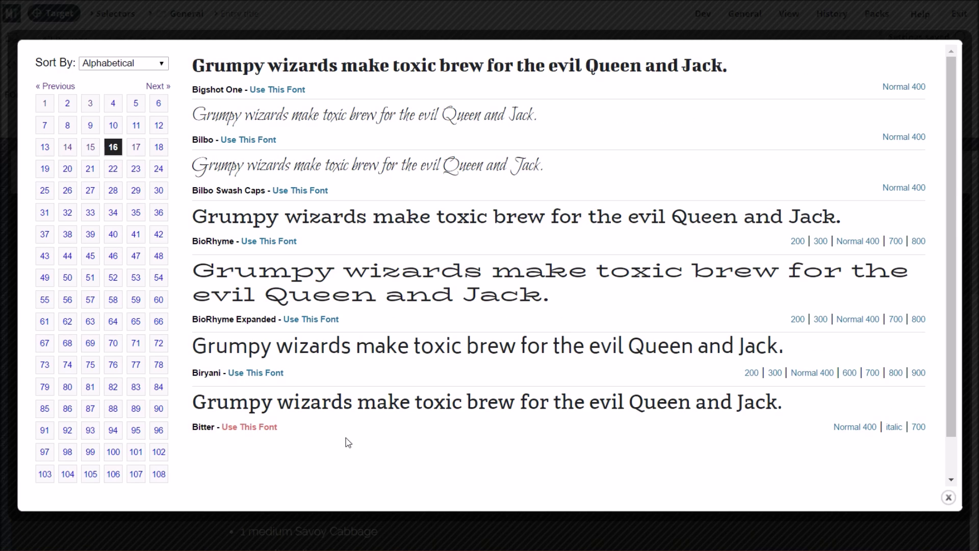
pyautogui.click(917, 428)
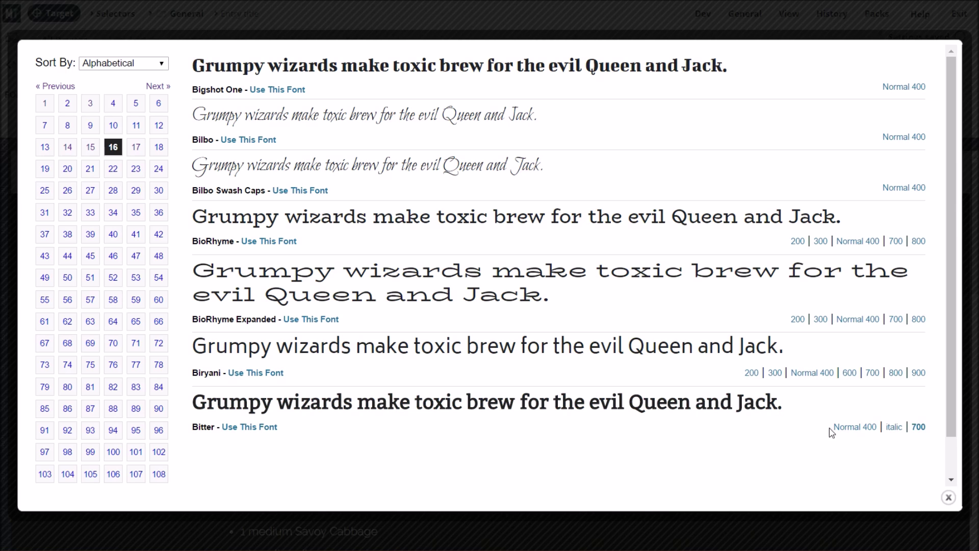
pyautogui.click(260, 433)
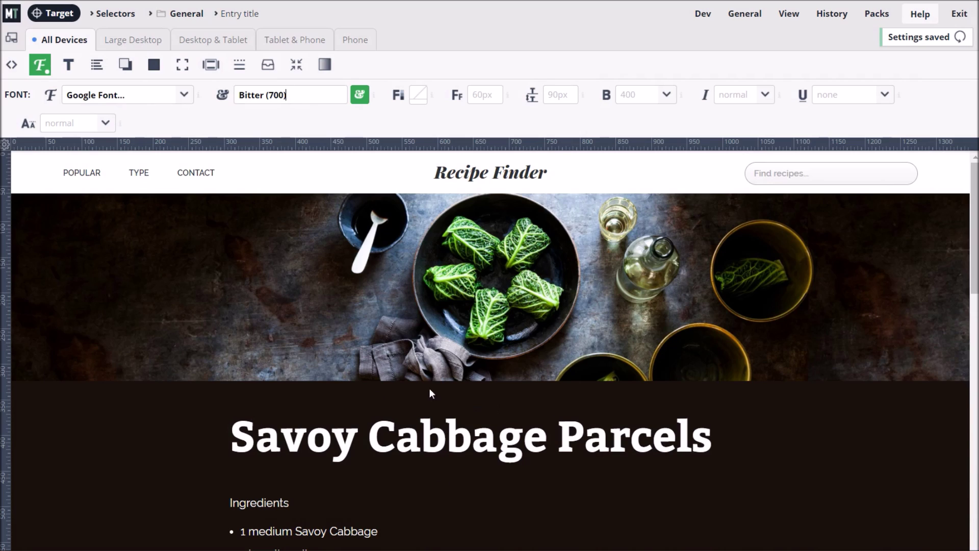
pyautogui.scroll(-15, 202, 252)
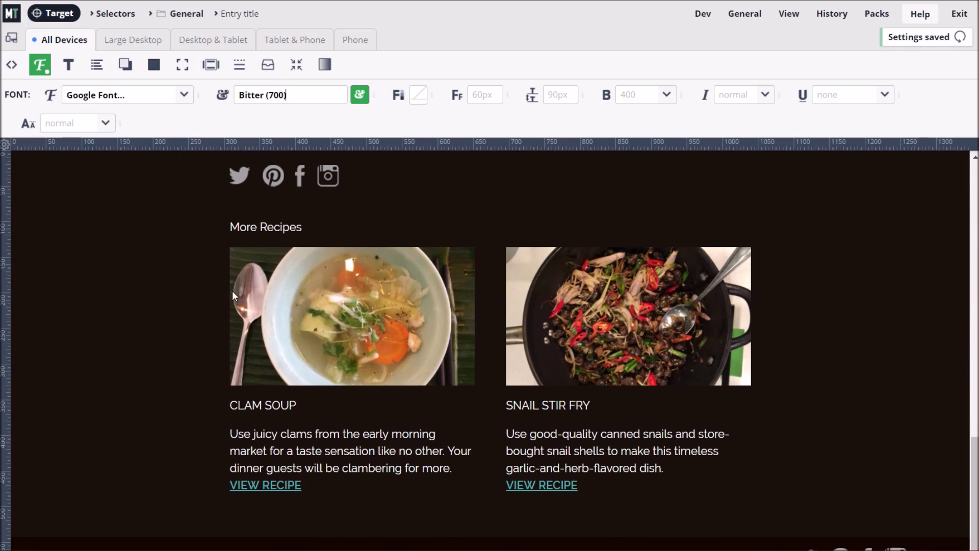
pyautogui.click(47, 14)
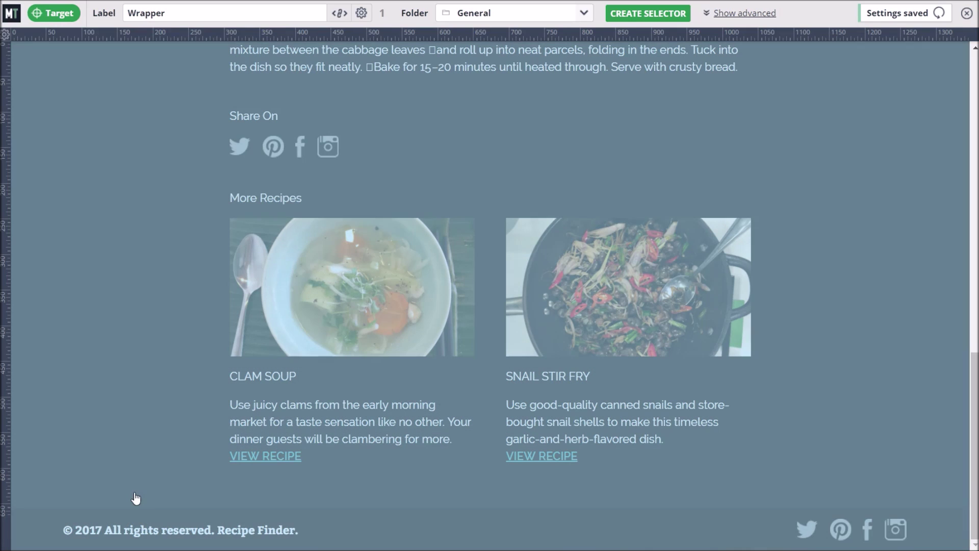
pyautogui.click(636, 20)
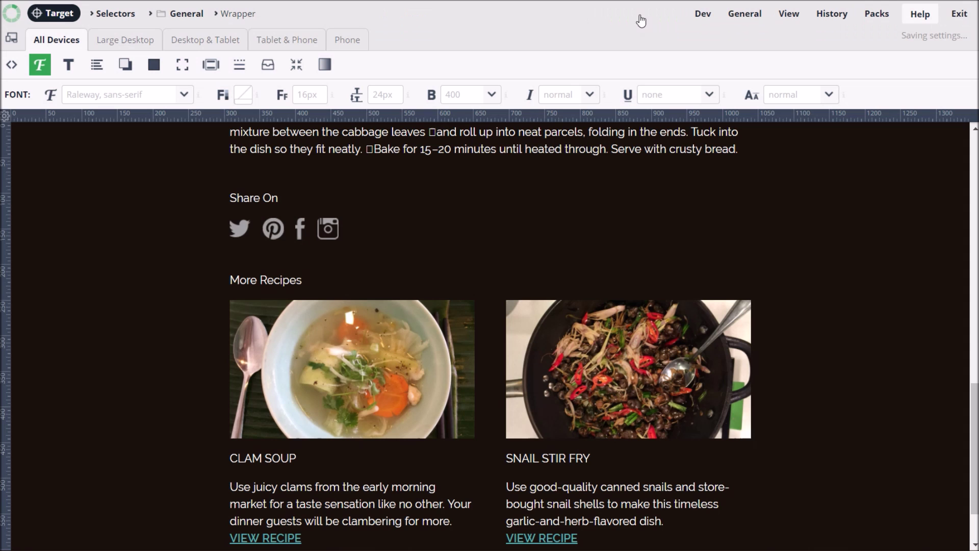
pyautogui.click(153, 65)
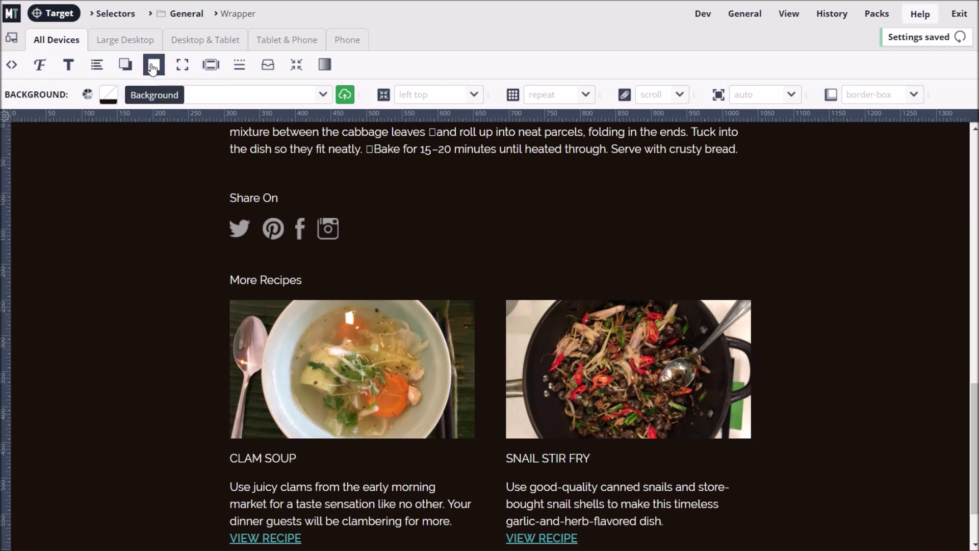
pyautogui.click(109, 94)
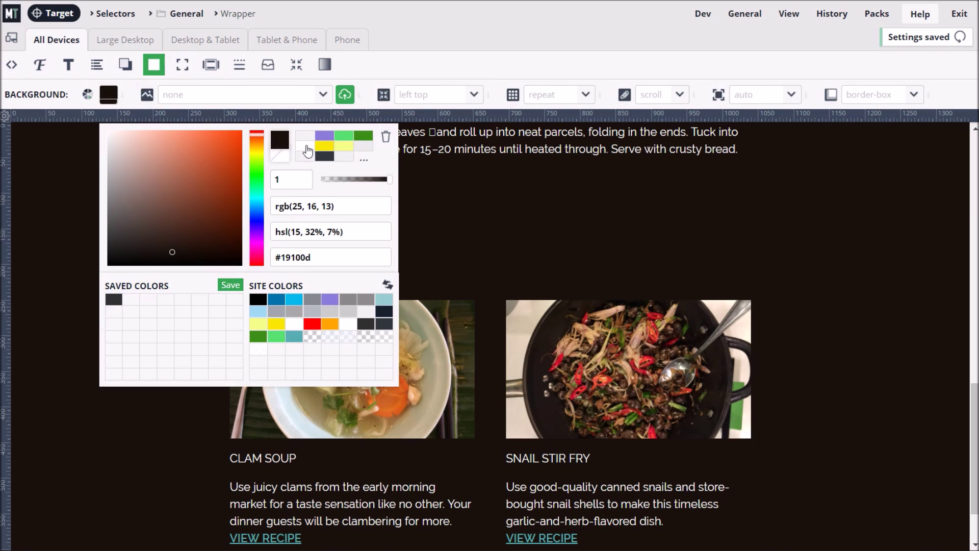
pyautogui.click(306, 147)
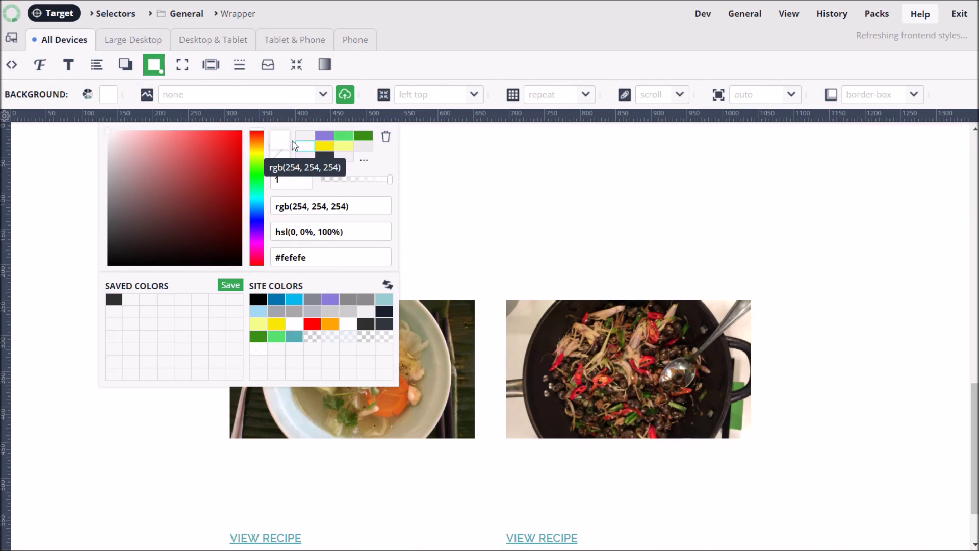
pyautogui.click(41, 65)
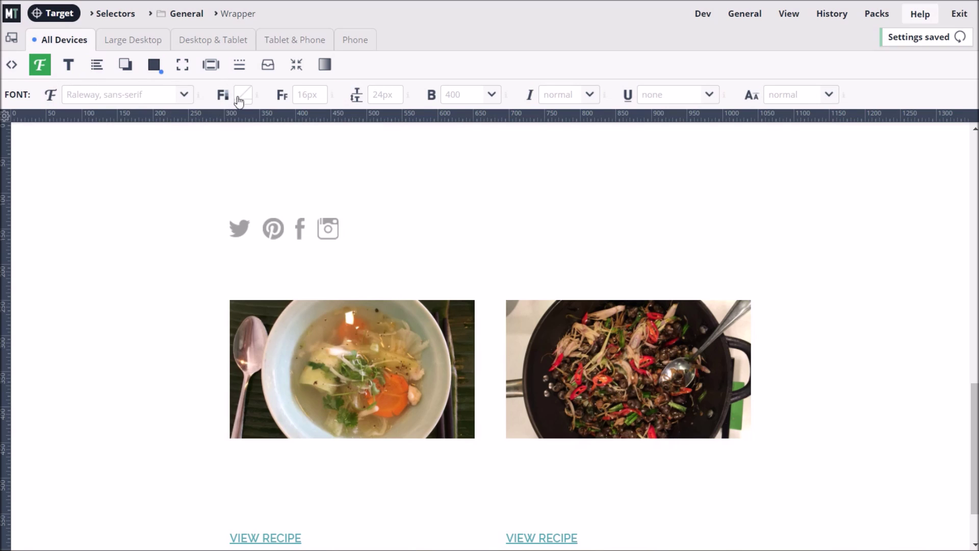
pyautogui.click(239, 99)
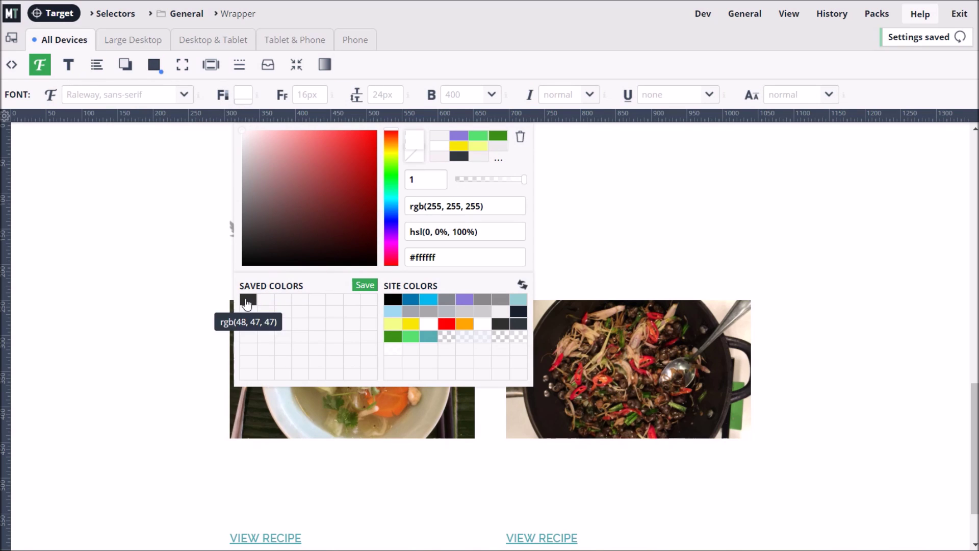
pyautogui.click(247, 301)
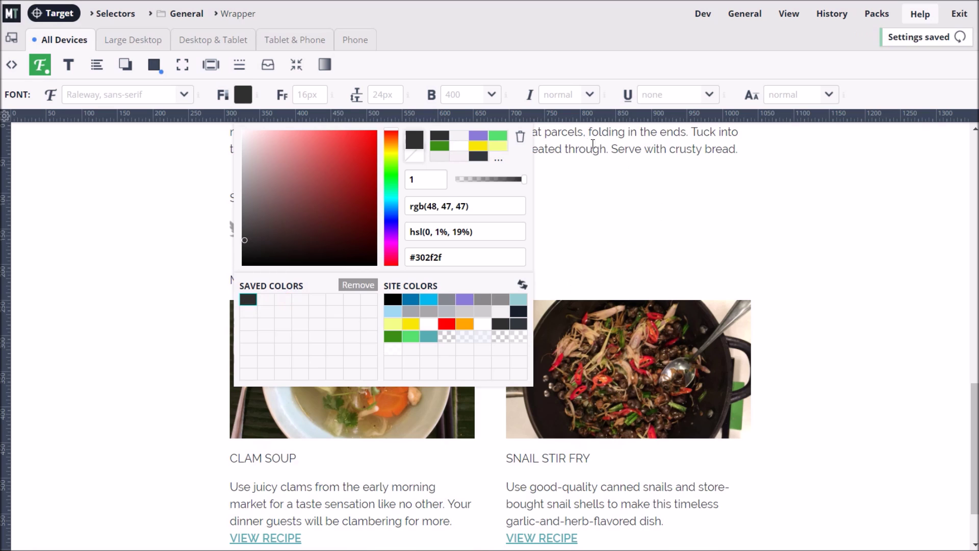
pyautogui.click(631, 207)
pyautogui.scroll(10, 631, 206)
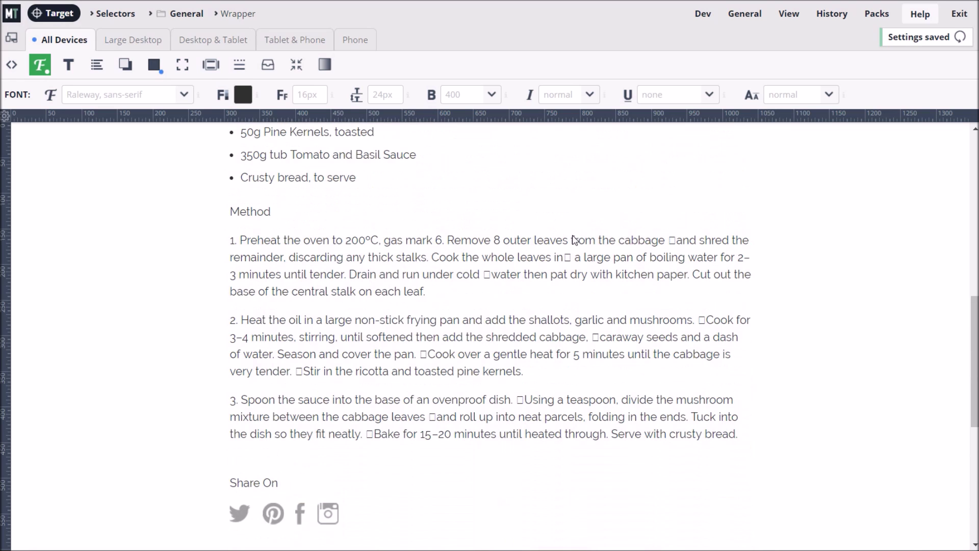
pyautogui.scroll(2, 418, 274)
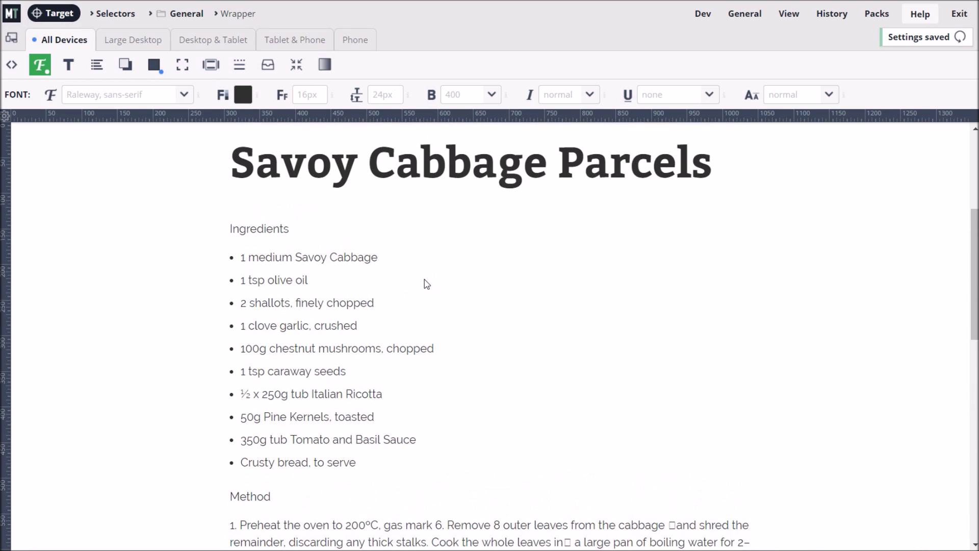
# Create an 'Entry content heading 2' selector for the h2 headings and make them uppercase
pyautogui.click(257, 229)
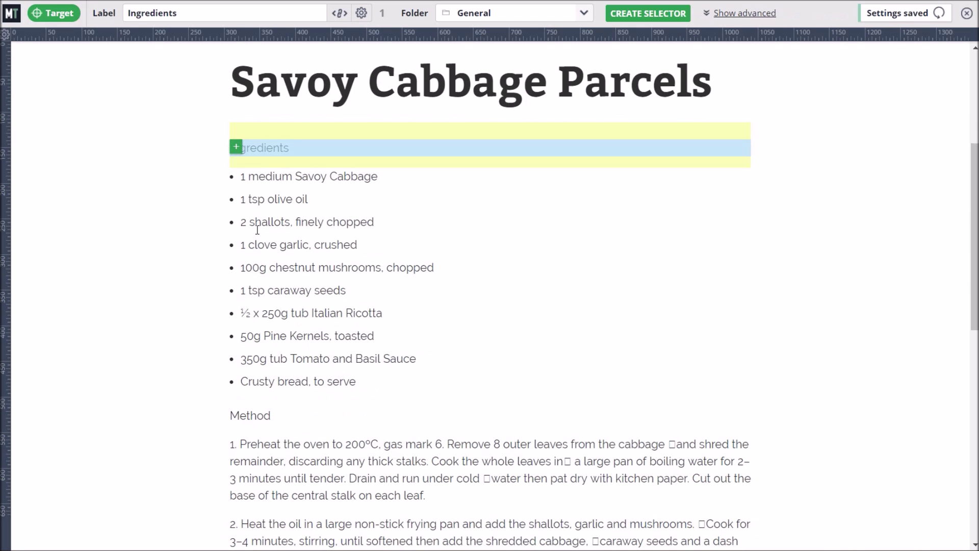
pyautogui.click(236, 149)
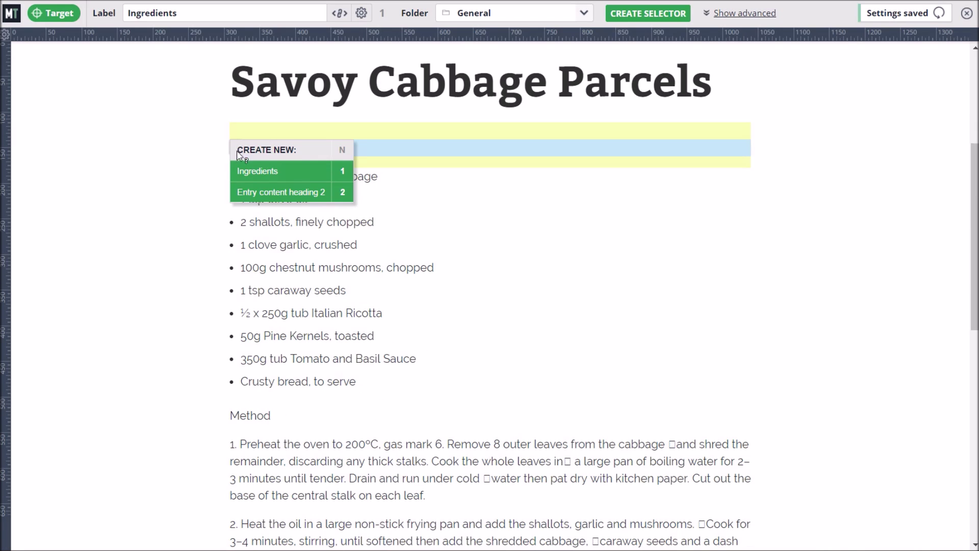
pyautogui.click(241, 193)
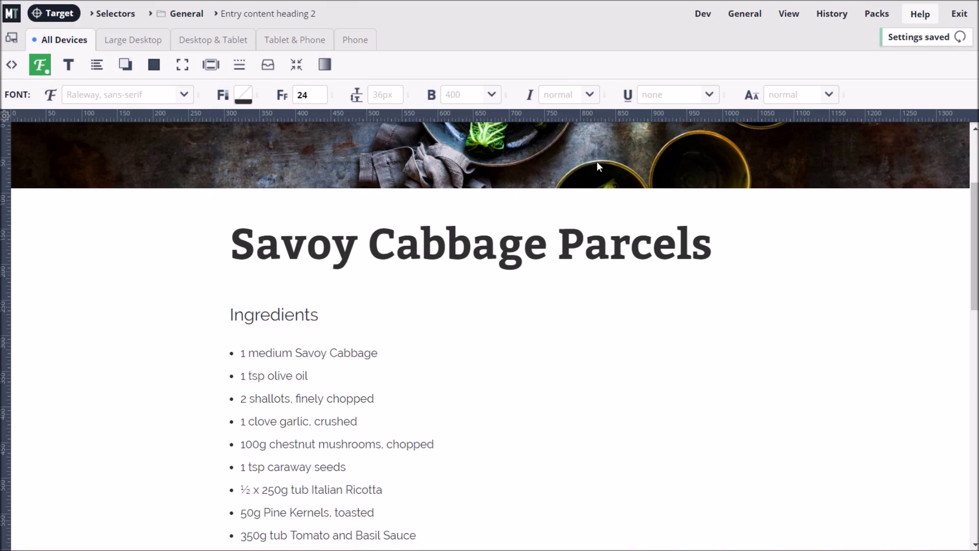
pyautogui.click(68, 64)
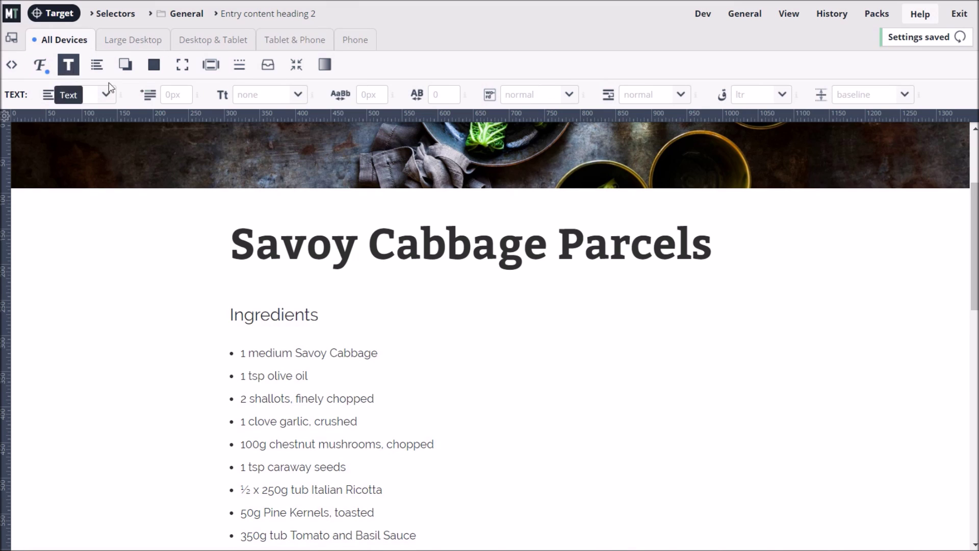
pyautogui.click(299, 95)
pyautogui.click(283, 147)
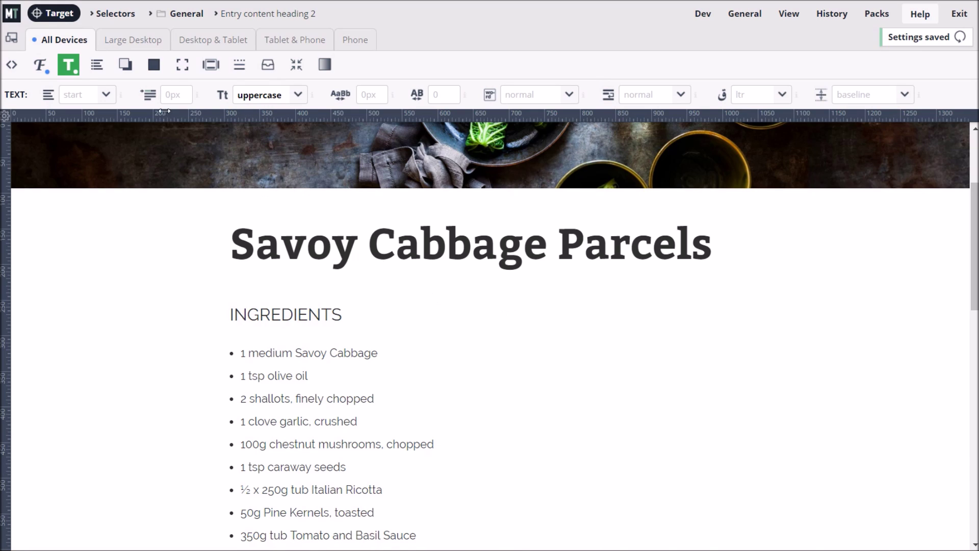
# Give the headings an ingredients.png background image set to no-repeat
pyautogui.click(155, 64)
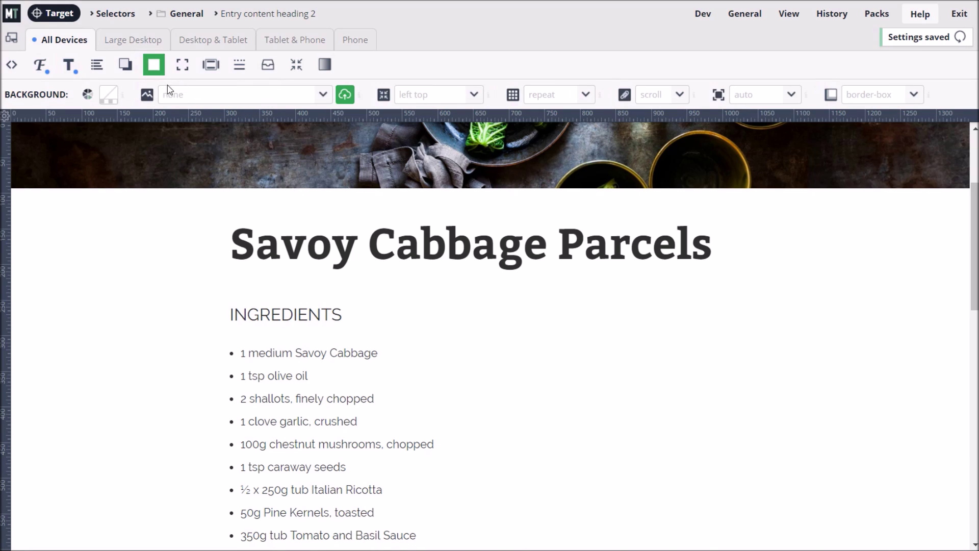
pyautogui.click(345, 96)
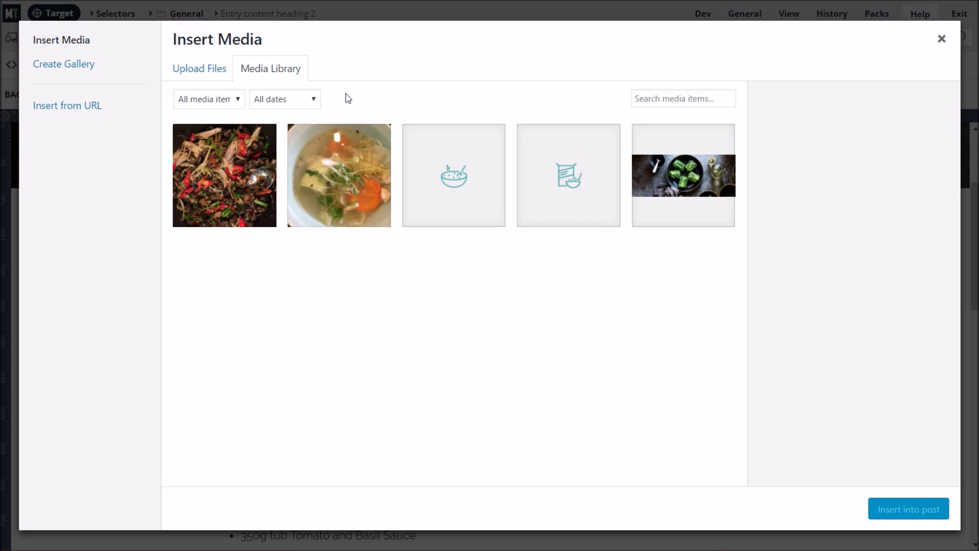
pyautogui.click(570, 180)
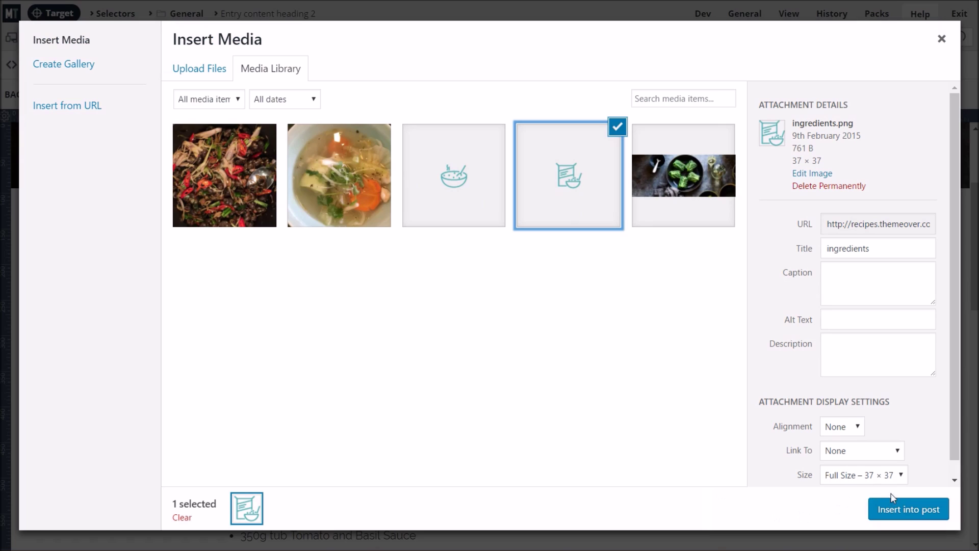
pyautogui.click(915, 510)
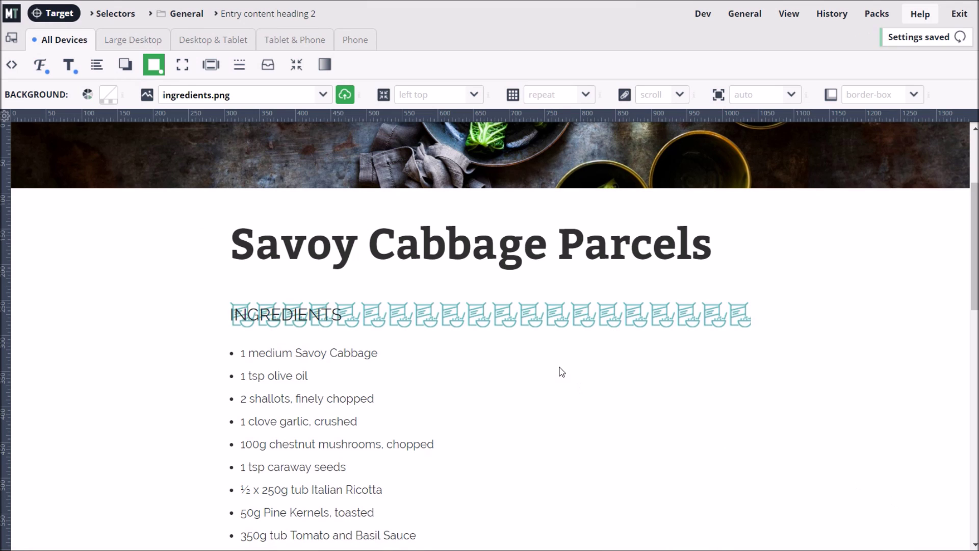
pyautogui.click(586, 95)
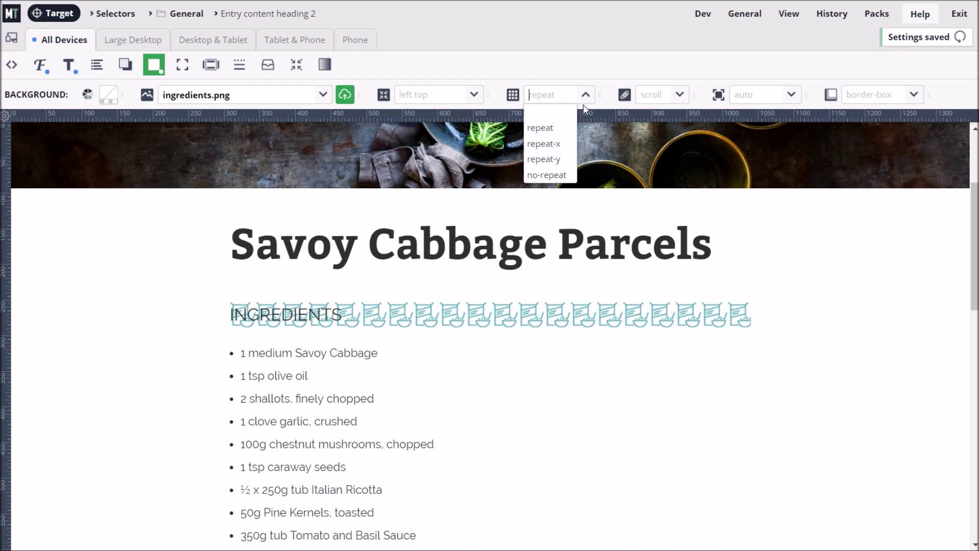
pyautogui.click(563, 176)
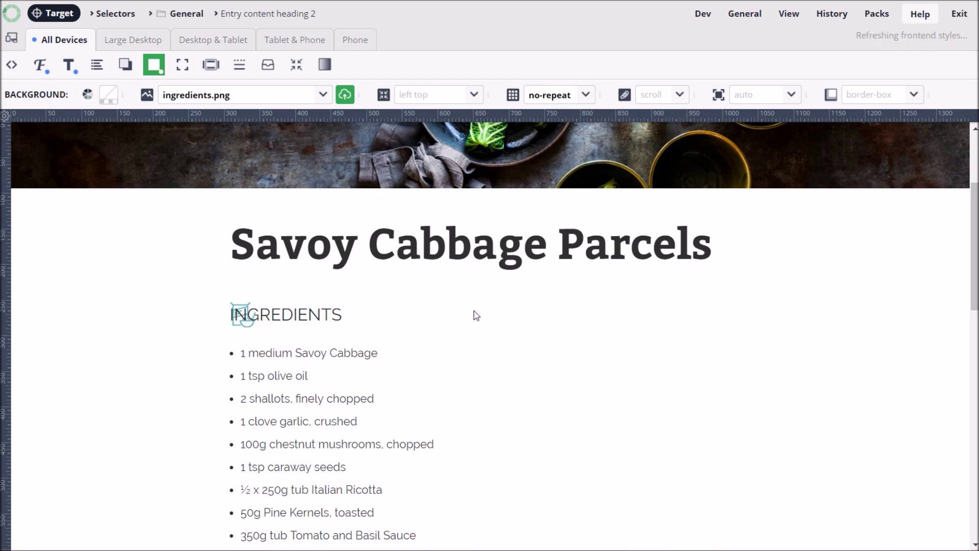
# Set the headings' left padding to 50
pyautogui.click(215, 68)
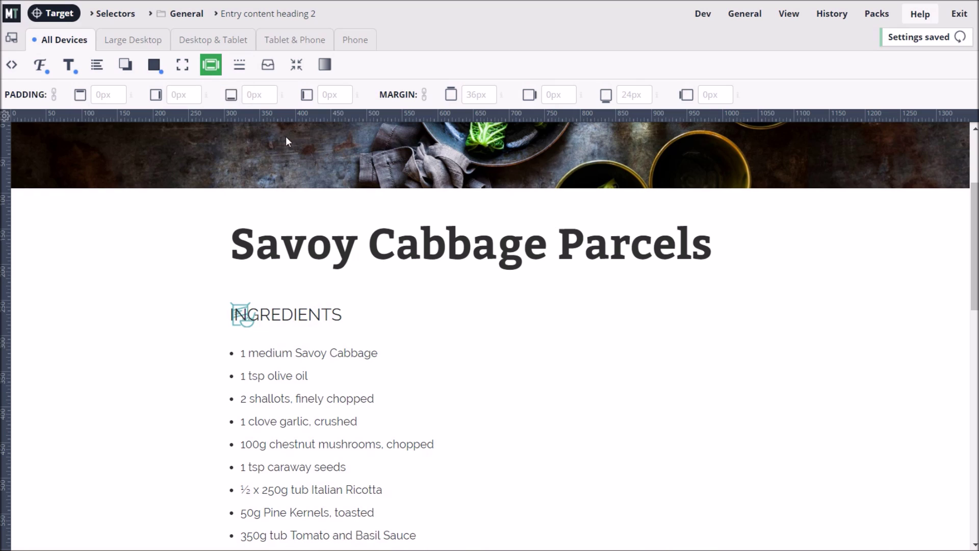
pyautogui.click(333, 95)
pyautogui.write('50')
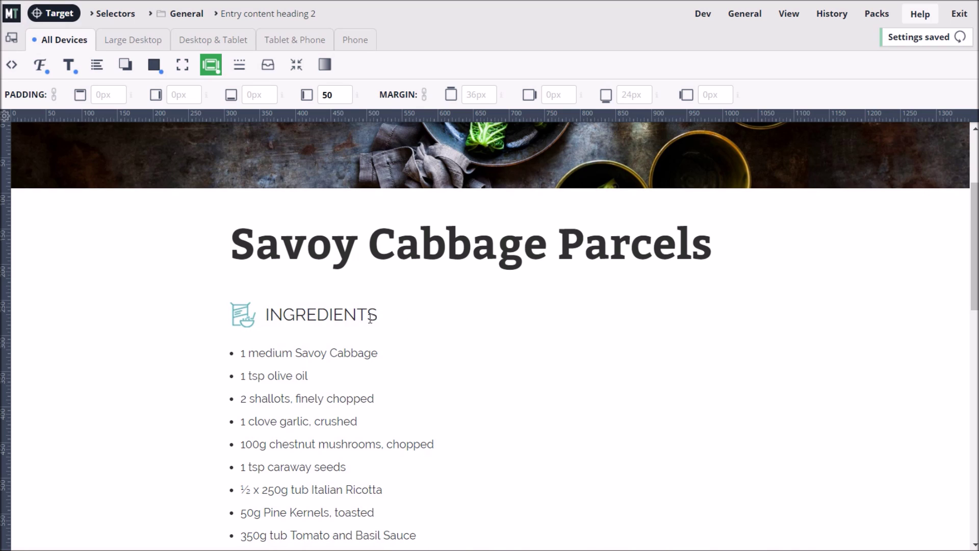
pyautogui.scroll(-3, 435, 290)
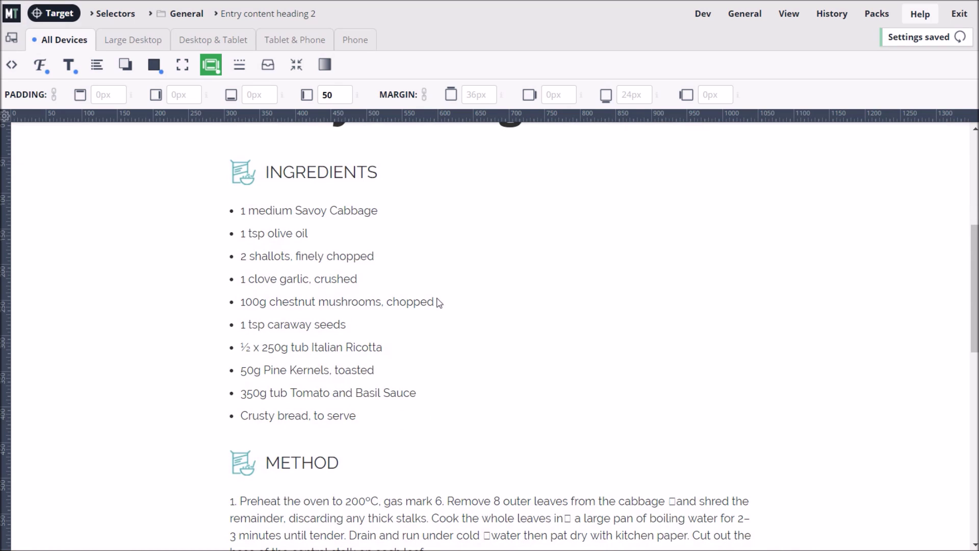
# Create a 'Method' selector for the METHOD heading and set method.png as its background
pyautogui.doubleClick(303, 463)
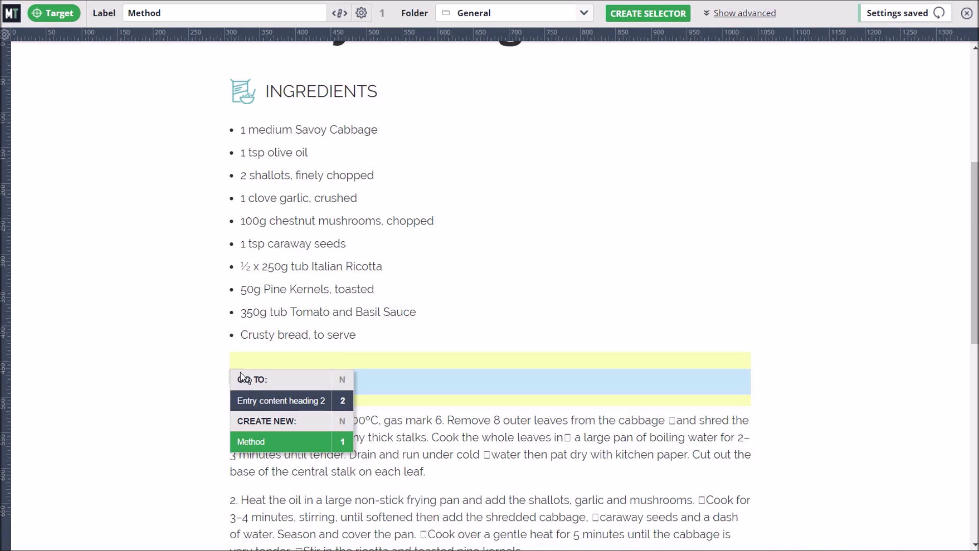
pyautogui.click(259, 446)
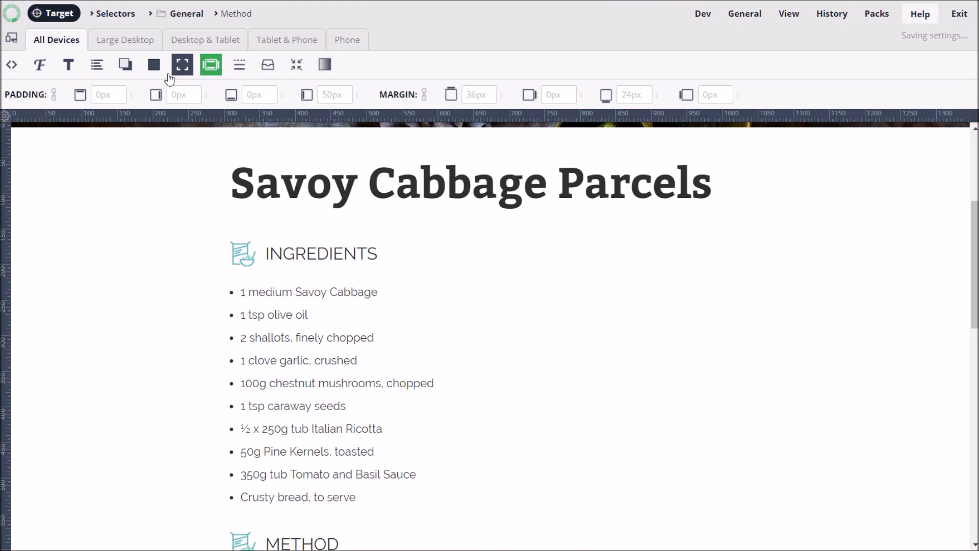
pyautogui.click(154, 65)
pyautogui.click(346, 95)
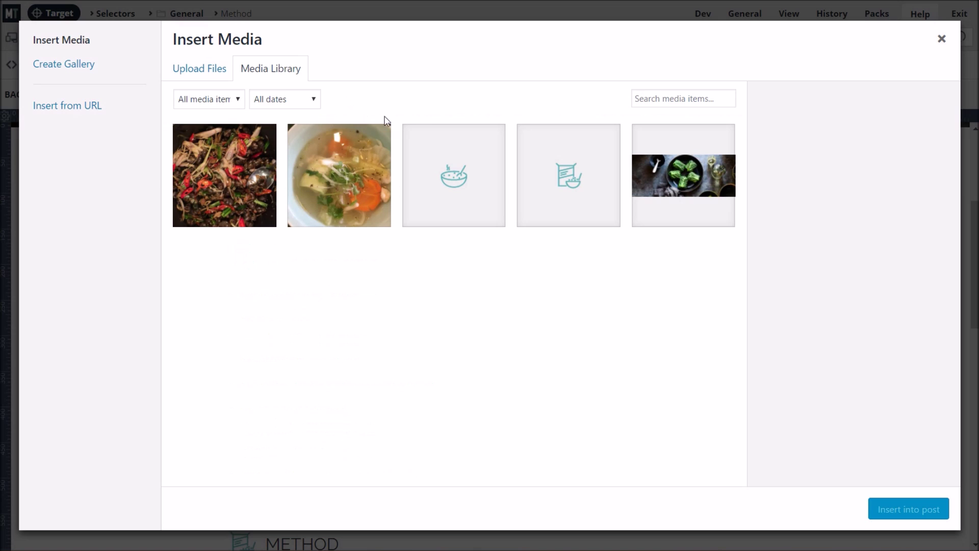
pyautogui.click(465, 180)
pyautogui.click(925, 510)
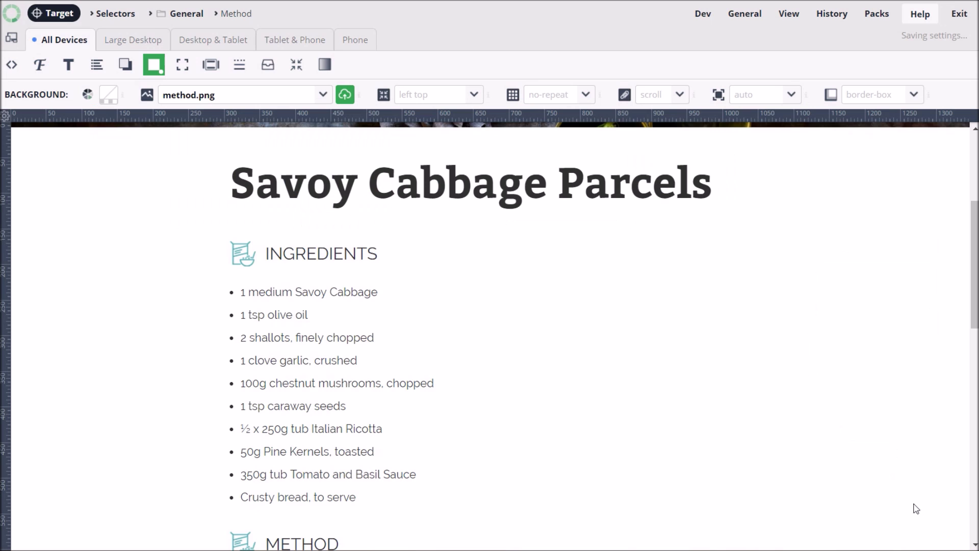
pyautogui.scroll(-2, 406, 318)
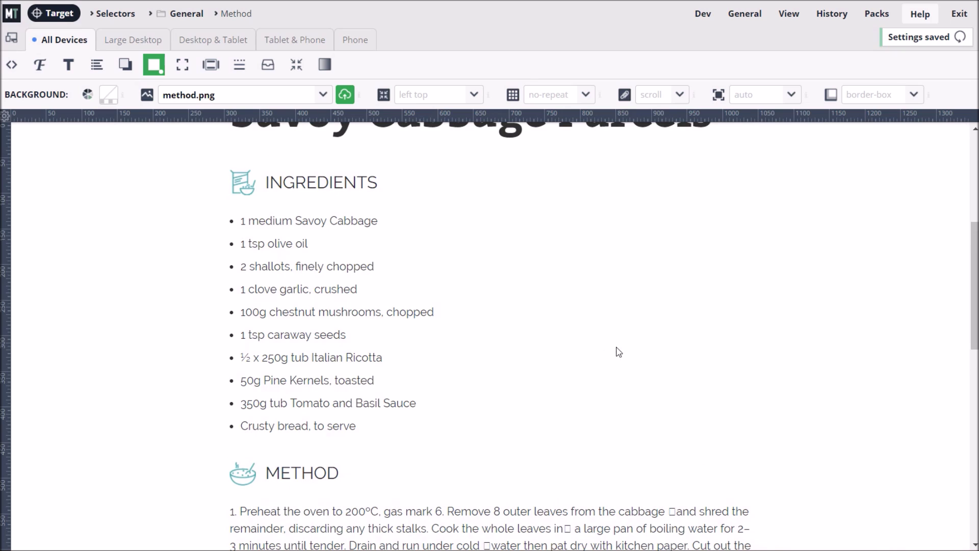
pyautogui.scroll(8, 470, 314)
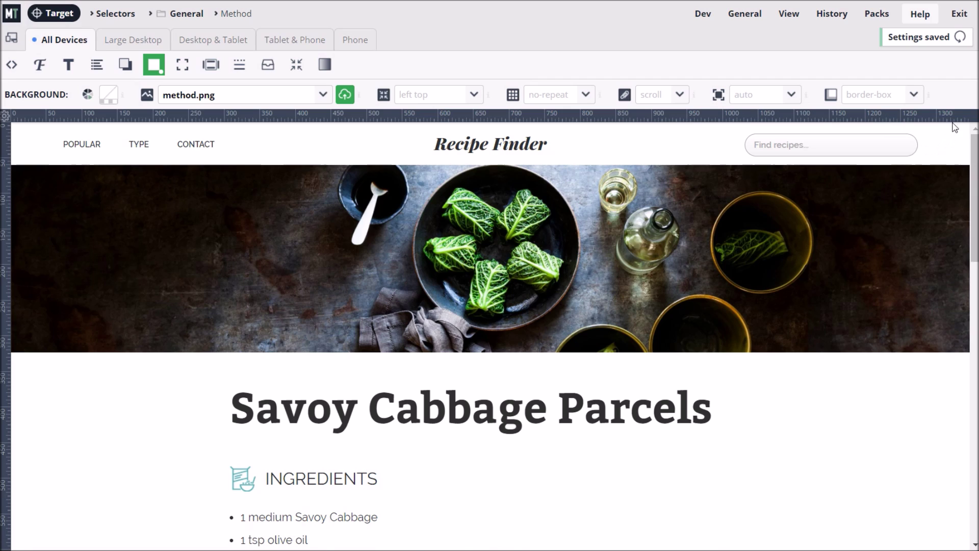
# Narrow the preview canvas and load the 'Search box' selector for the search field
pyautogui.moveTo(954, 112); pyautogui.dragTo(332, 113)
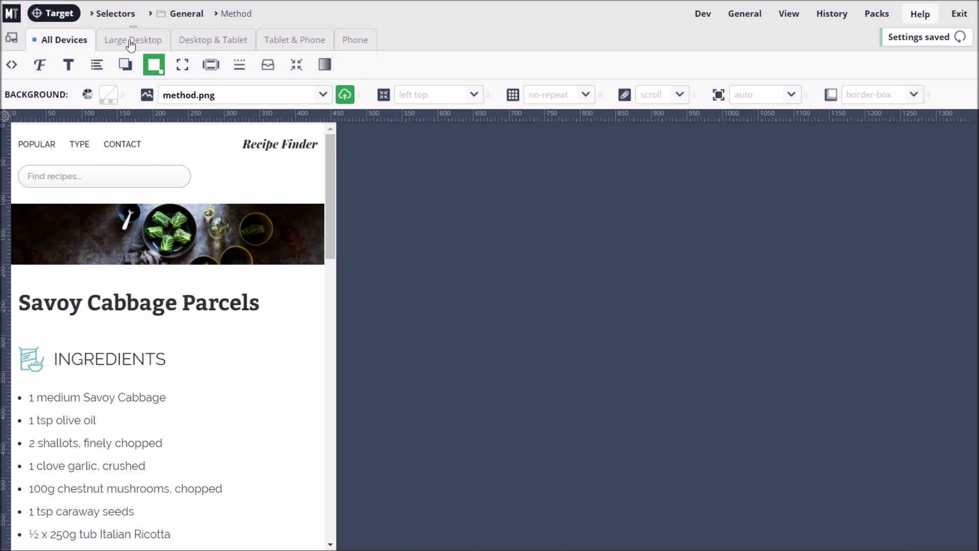
pyautogui.click(78, 173)
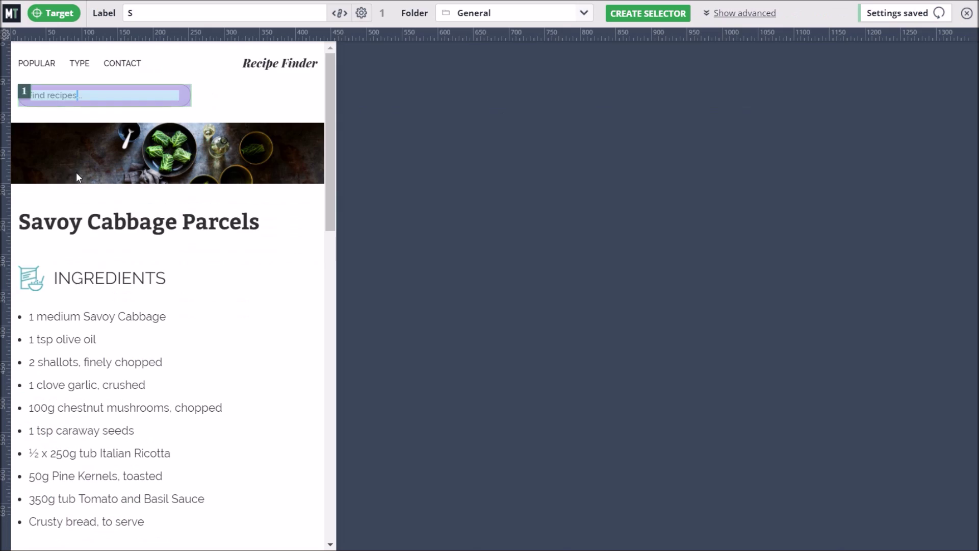
pyautogui.click(23, 92)
pyautogui.click(38, 115)
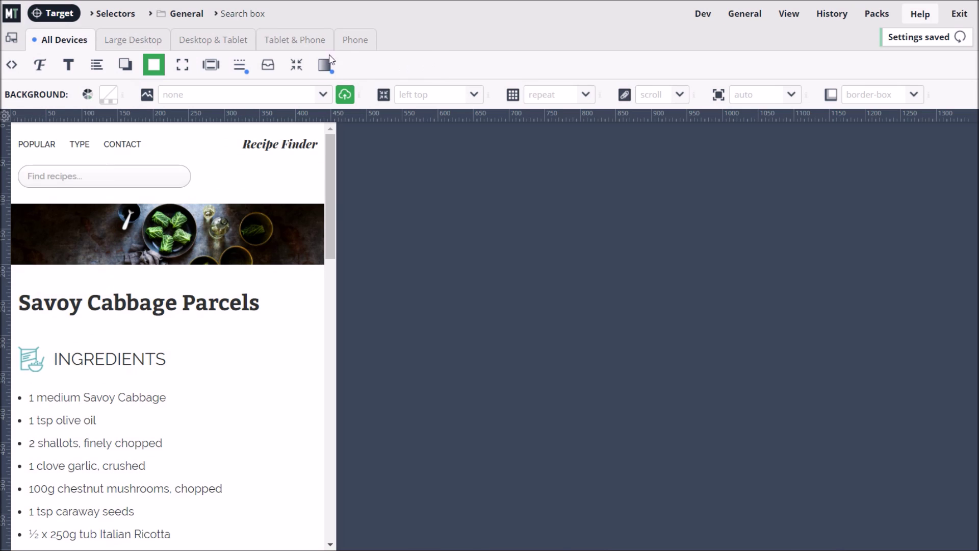
# Step through the device tabs to the Phone (max-width 480px) preview
pyautogui.click(134, 40)
pyautogui.click(220, 43)
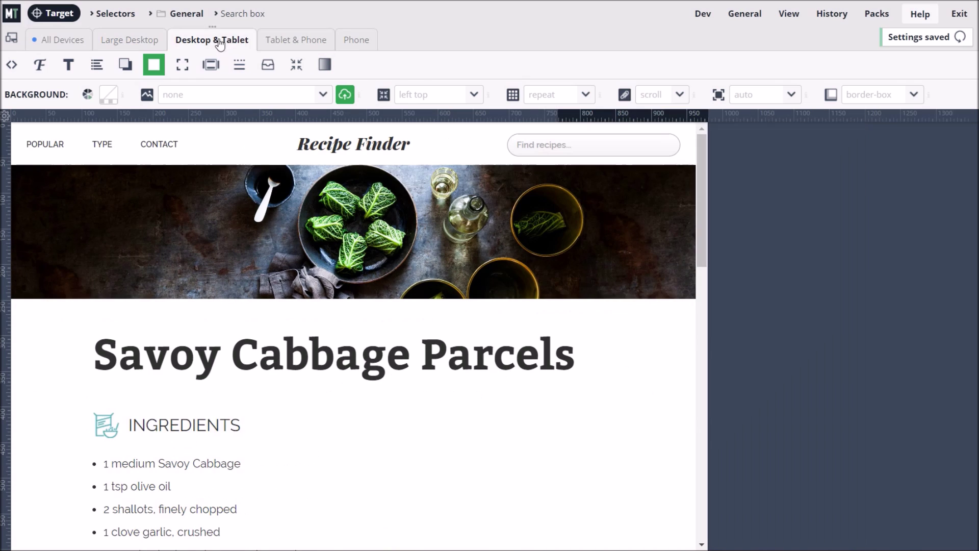
pyautogui.click(280, 43)
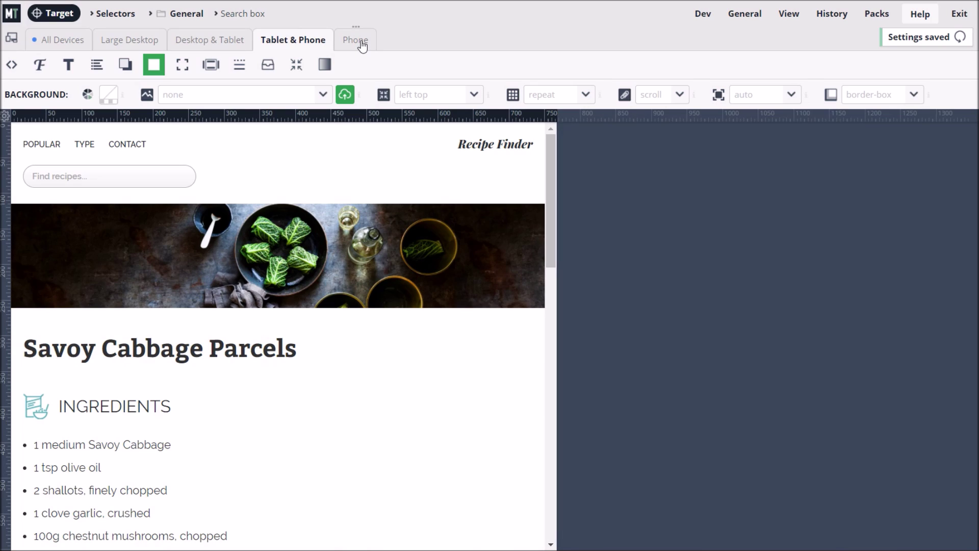
pyautogui.moveTo(357, 28)
pyautogui.click(352, 40)
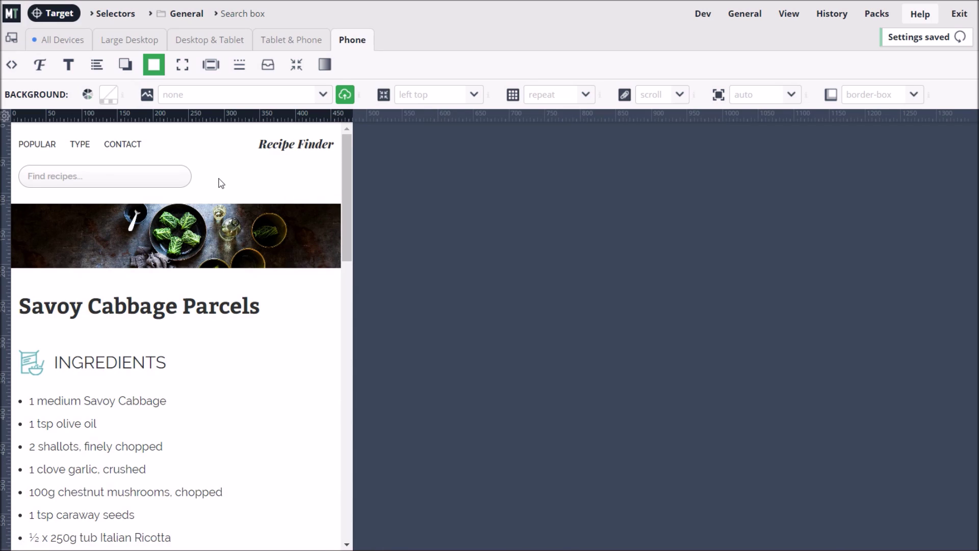
# Set the search box WIDTH to 100% on the Phone tab, test it in a resized preview, then return to All Devices
pyautogui.click(182, 67)
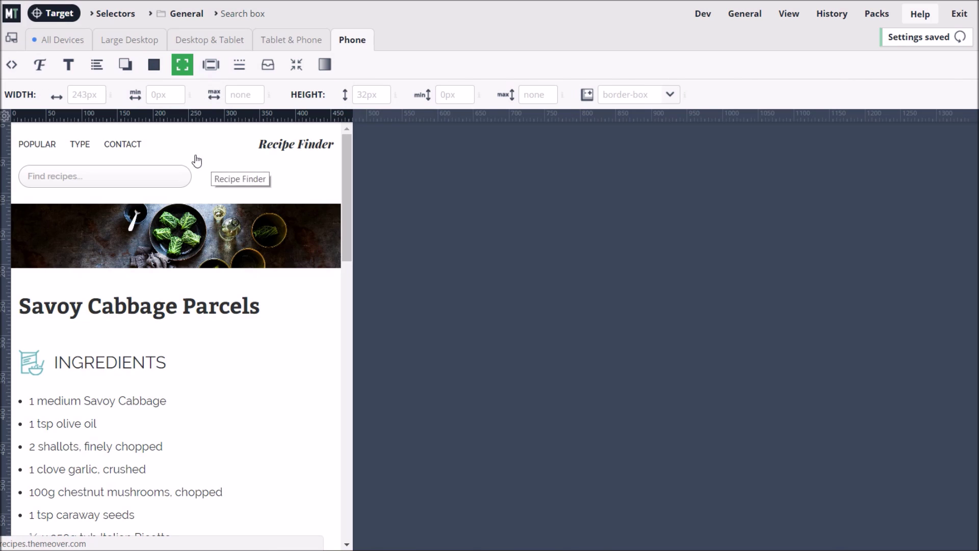
pyautogui.click(84, 93)
pyautogui.write('100%')
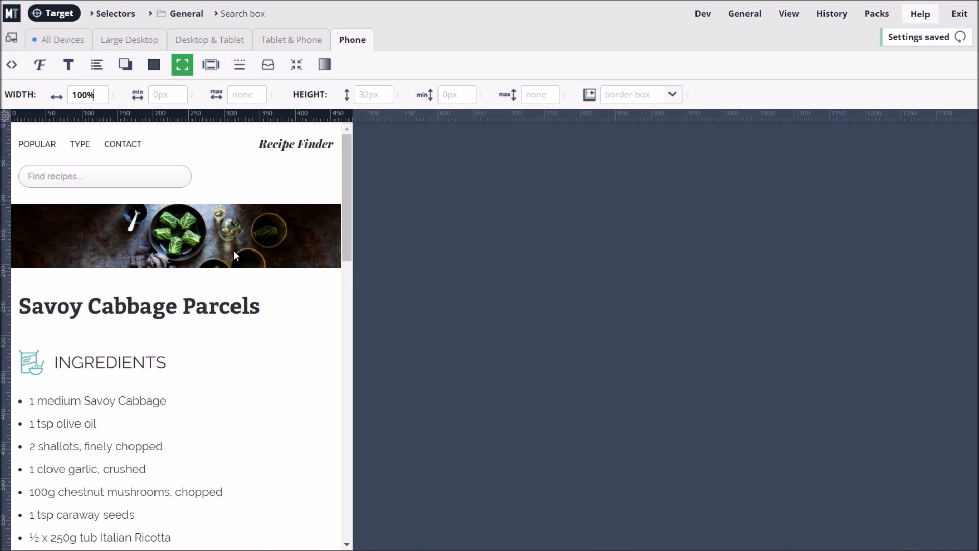
pyautogui.press('Return')
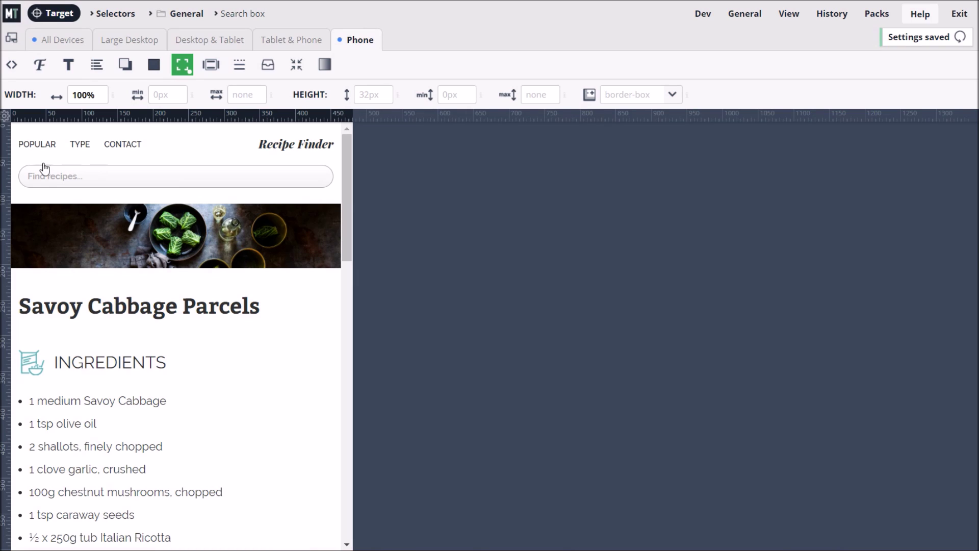
pyautogui.moveTo(334, 113)
pyautogui.mouseDown()
pyautogui.moveTo(324, 113)
pyautogui.moveTo(371, 108)
pyautogui.moveTo(349, 112)
pyautogui.mouseUp()
pyautogui.scroll(-15, 270, 226)
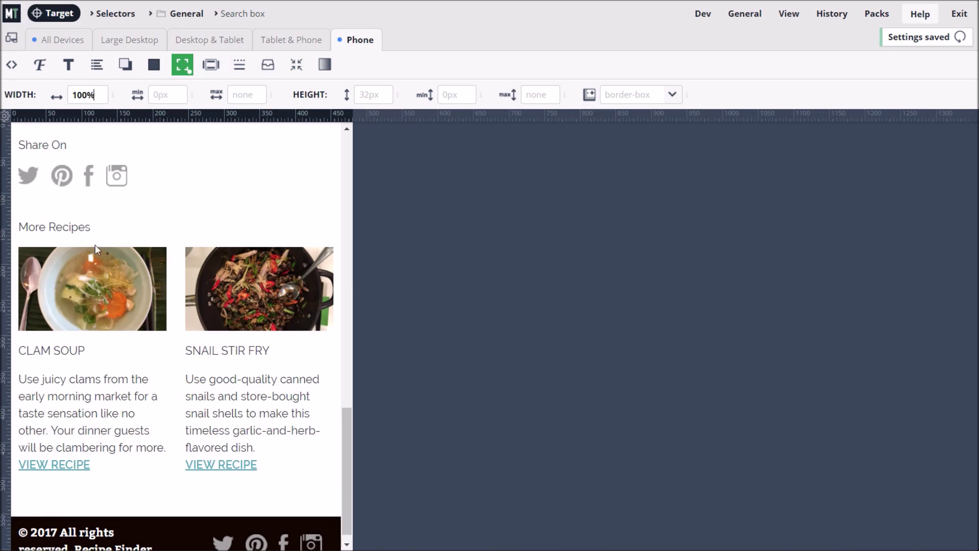
pyautogui.click(49, 45)
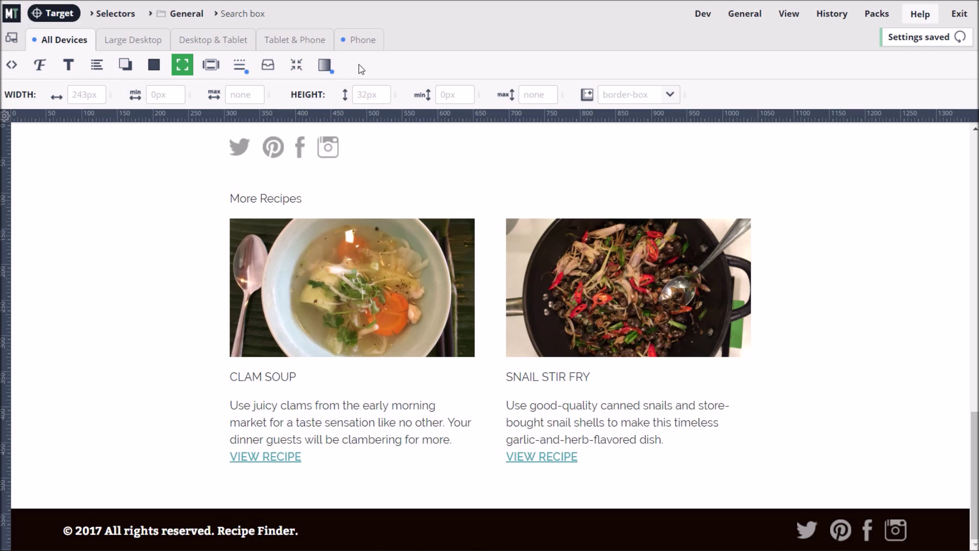
# On the Phone tab, target the Clam Soup recipe card with advanced options shown
pyautogui.click(357, 45)
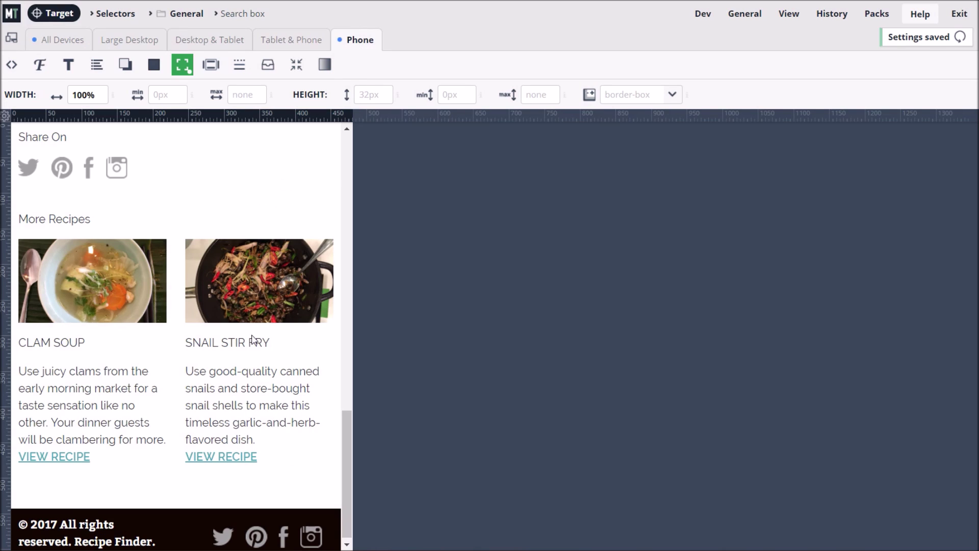
pyautogui.click(53, 13)
pyautogui.click(104, 276)
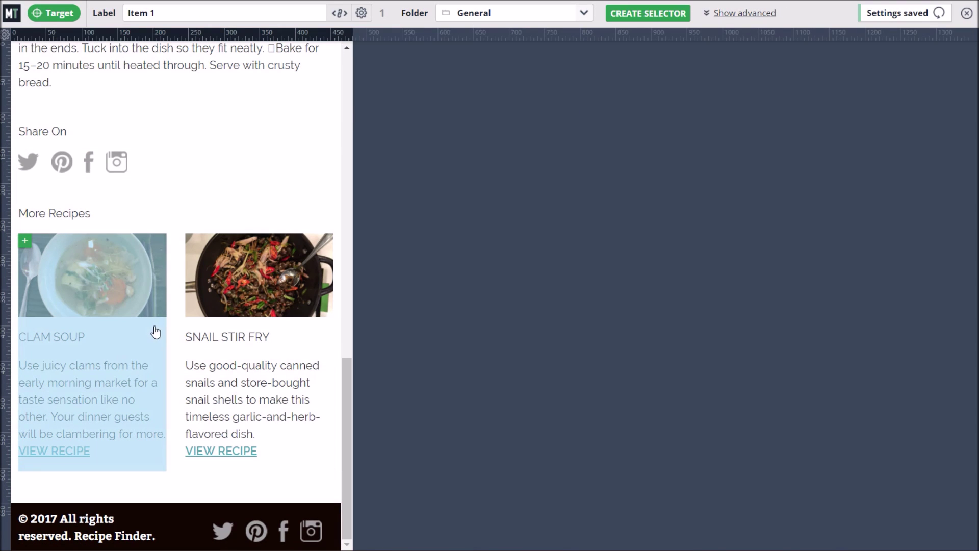
pyautogui.click(745, 14)
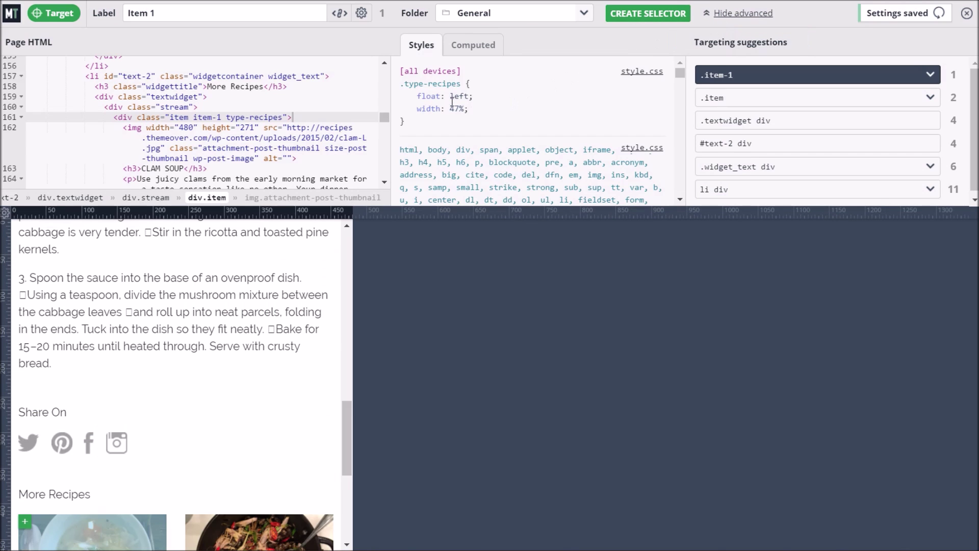
pyautogui.scroll(-5, 173, 334)
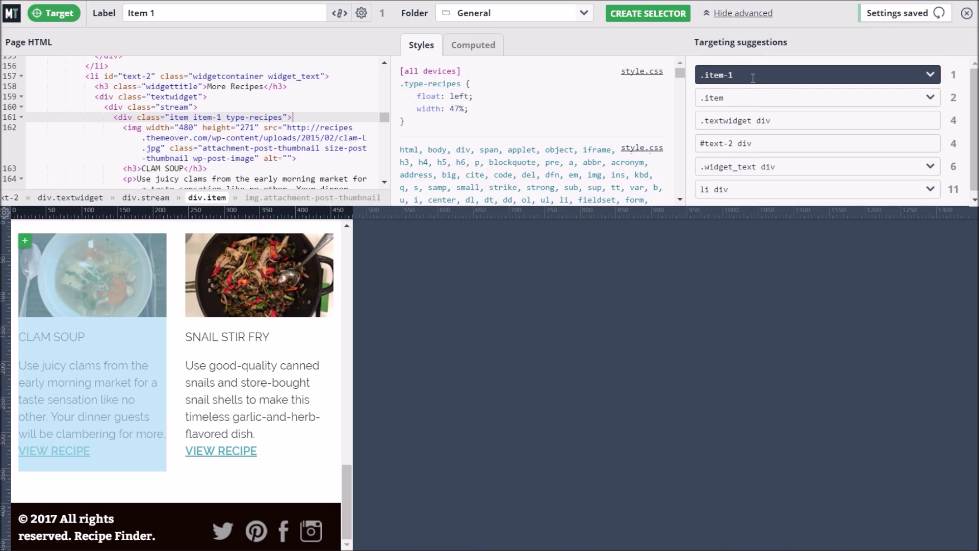
# Pick the .item suggestion to cover both recipe cards and label the selector 'Recipe columns'
pyautogui.click(24, 240)
pyautogui.click(736, 98)
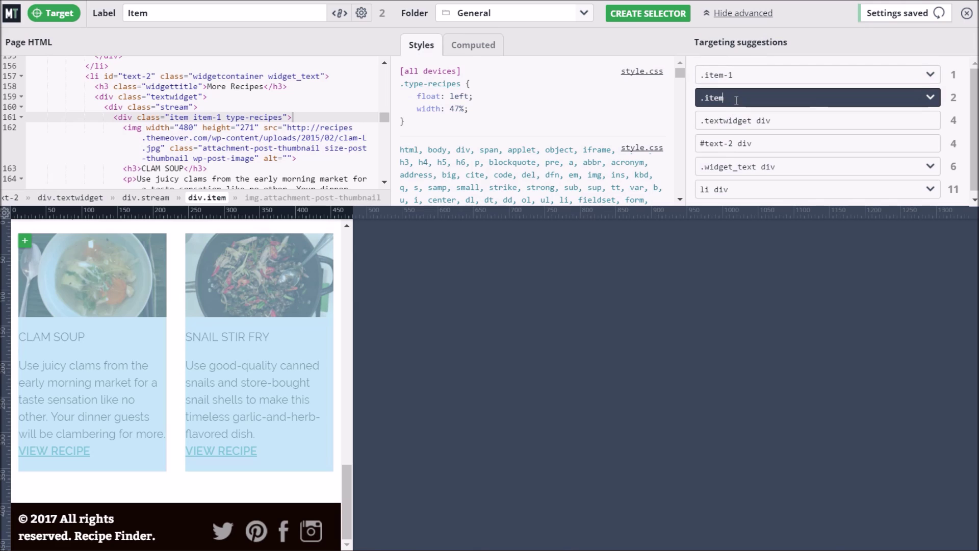
pyautogui.moveTo(725, 99); pyautogui.dragTo(698, 99)
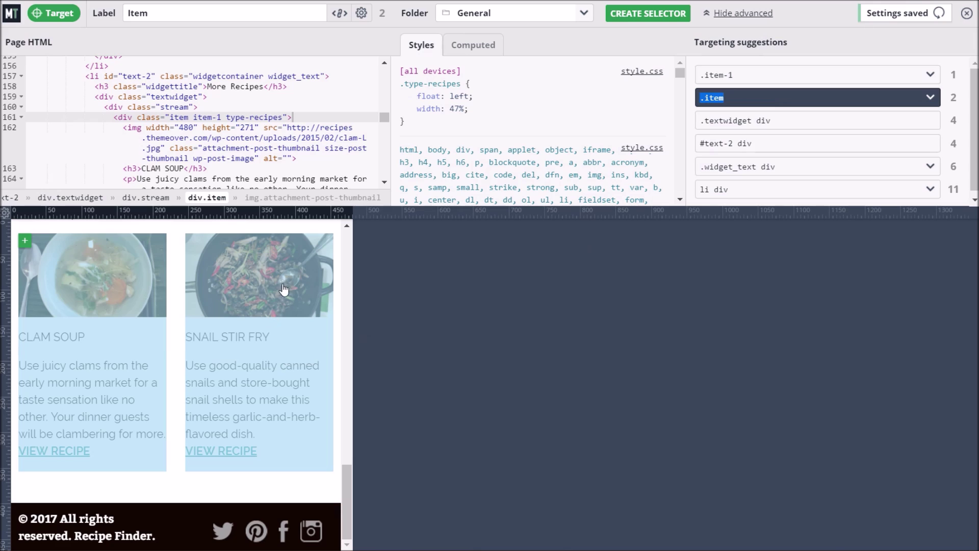
pyautogui.doubleClick(168, 15)
pyautogui.write('Recipe columns')
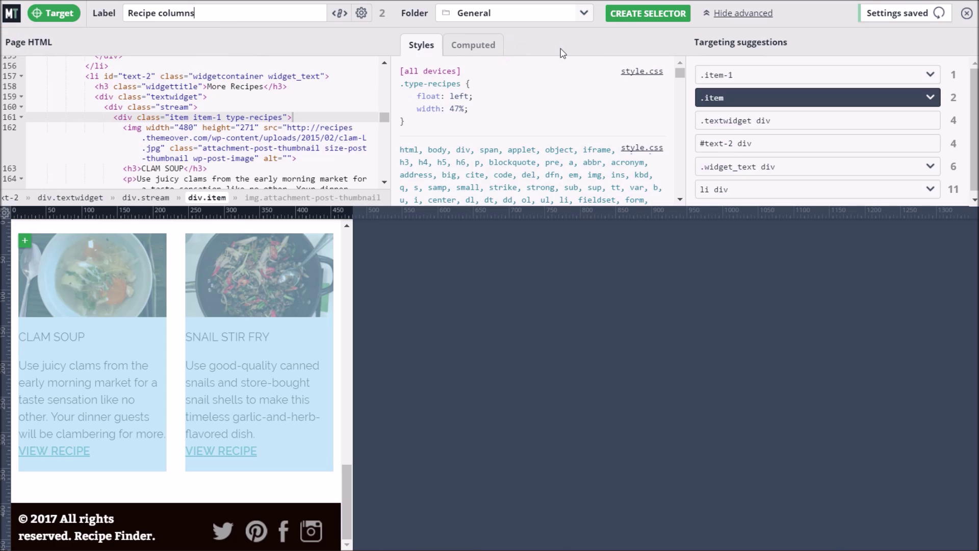
# Create the Recipe columns selector with 100% width on phones, then view All Devices styles
pyautogui.click(658, 16)
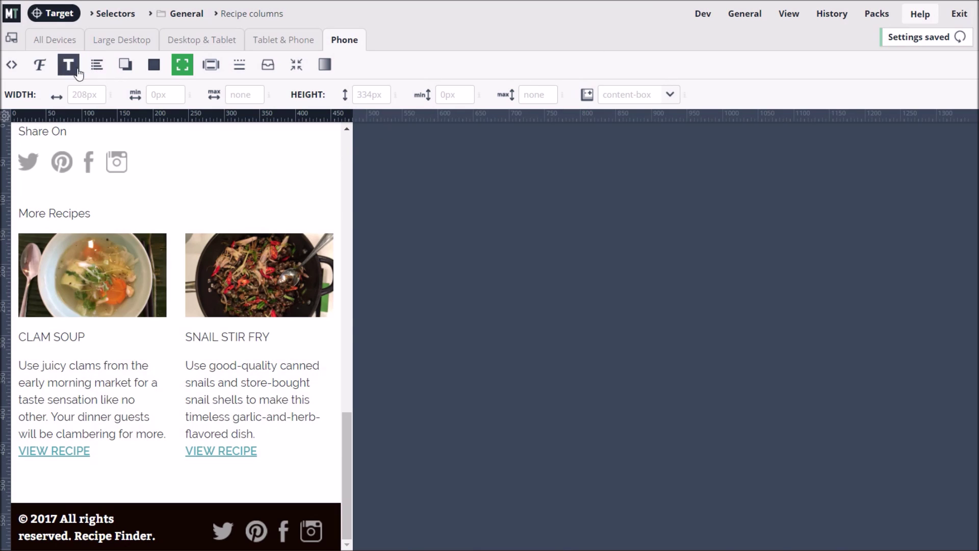
pyautogui.click(81, 101)
pyautogui.write('100%')
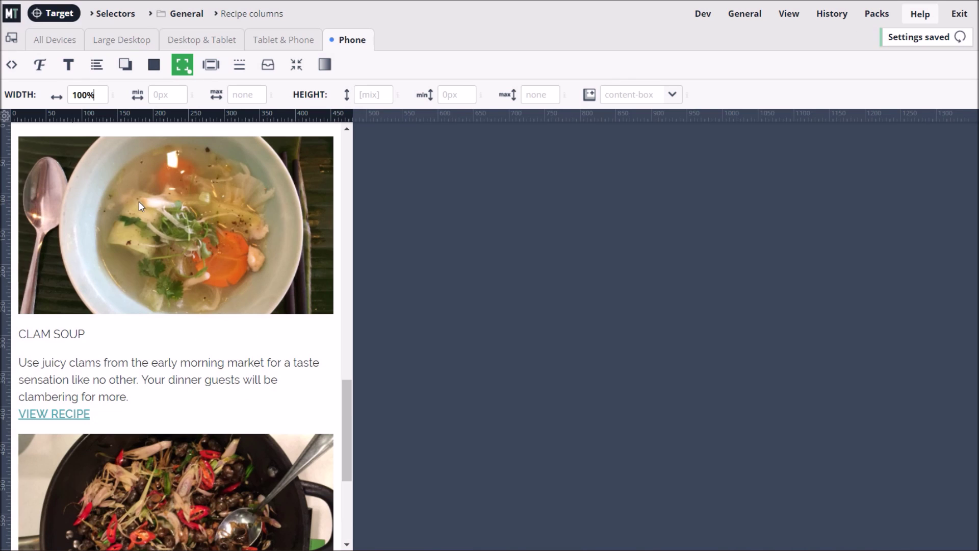
pyautogui.scroll(-10, 139, 202)
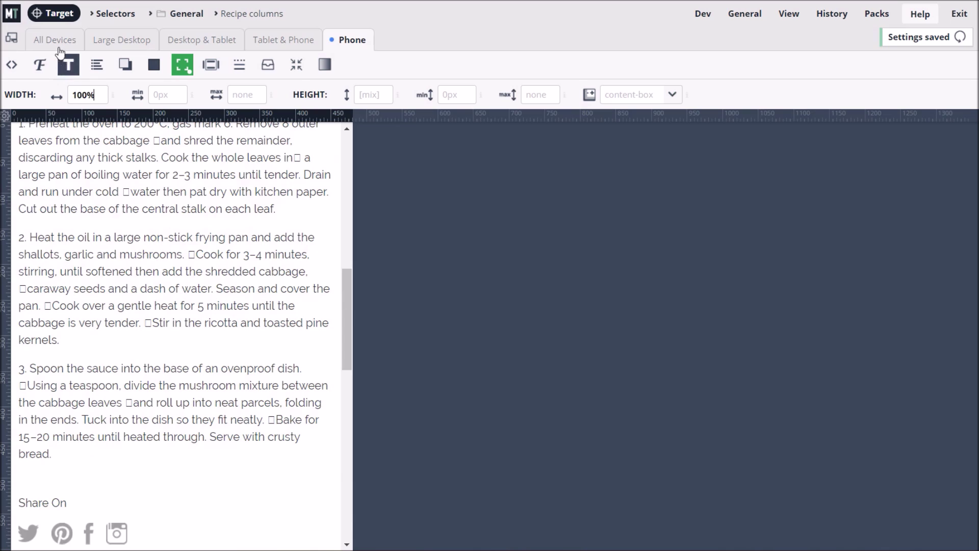
pyautogui.click(55, 40)
pyautogui.scroll(10, 283, 258)
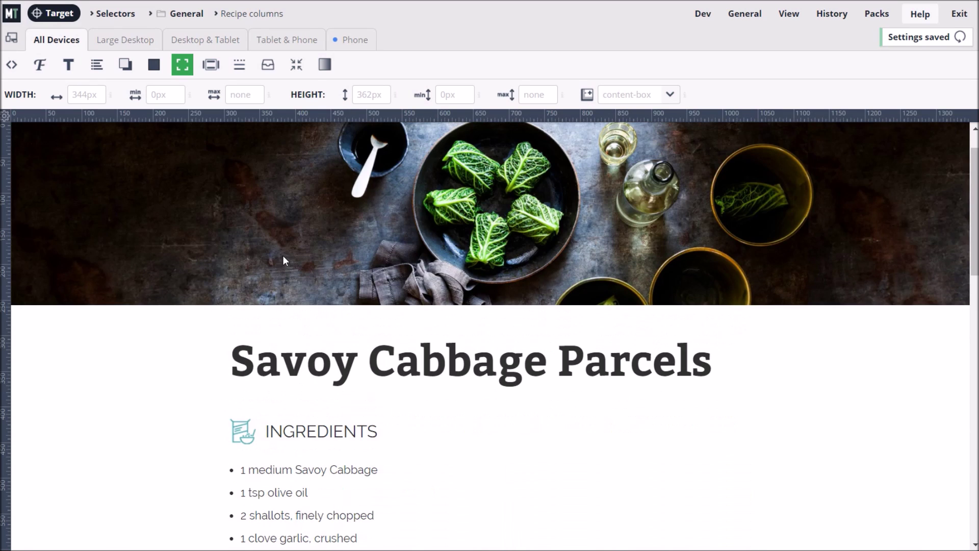
# Move the Recipe columns selector into the Header folder
pyautogui.click(111, 14)
pyautogui.click(44, 69)
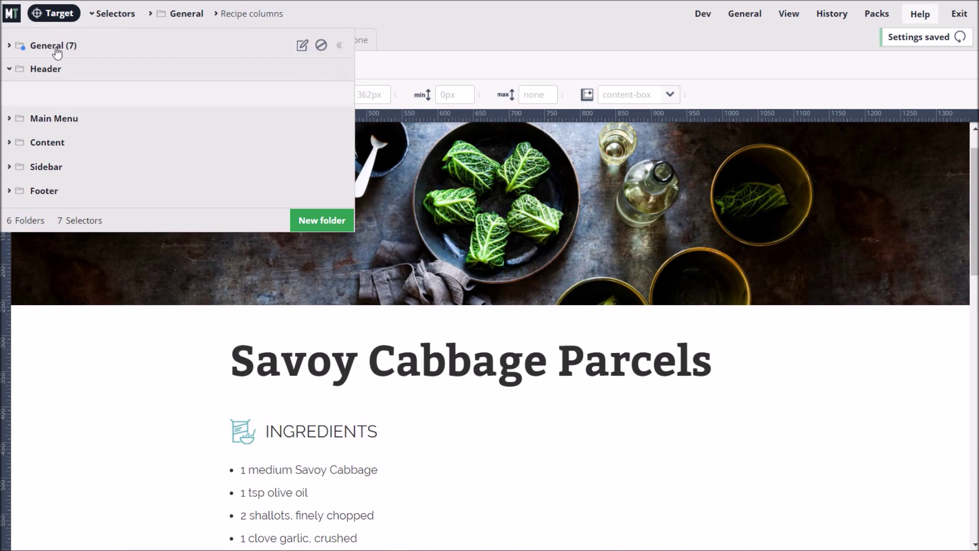
pyautogui.click(57, 53)
pyautogui.moveTo(20, 224); pyautogui.dragTo(24, 263)
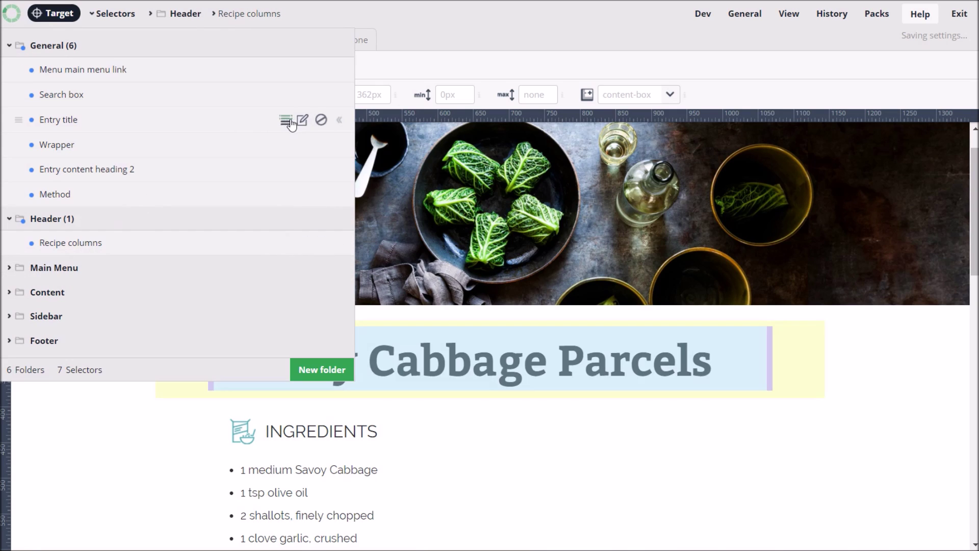
# Disable the Entry title selector, then switch the General folder off and back on
pyautogui.click(339, 120)
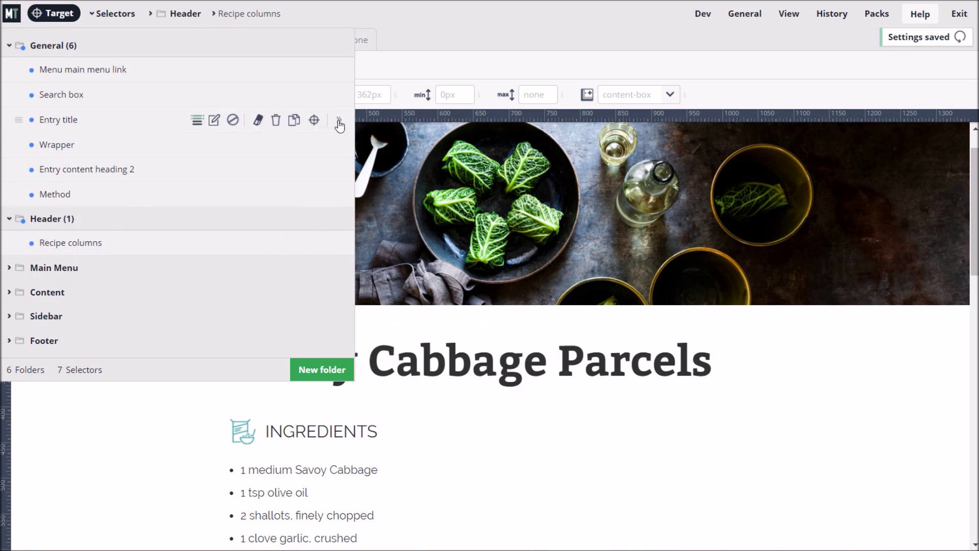
pyautogui.click(233, 121)
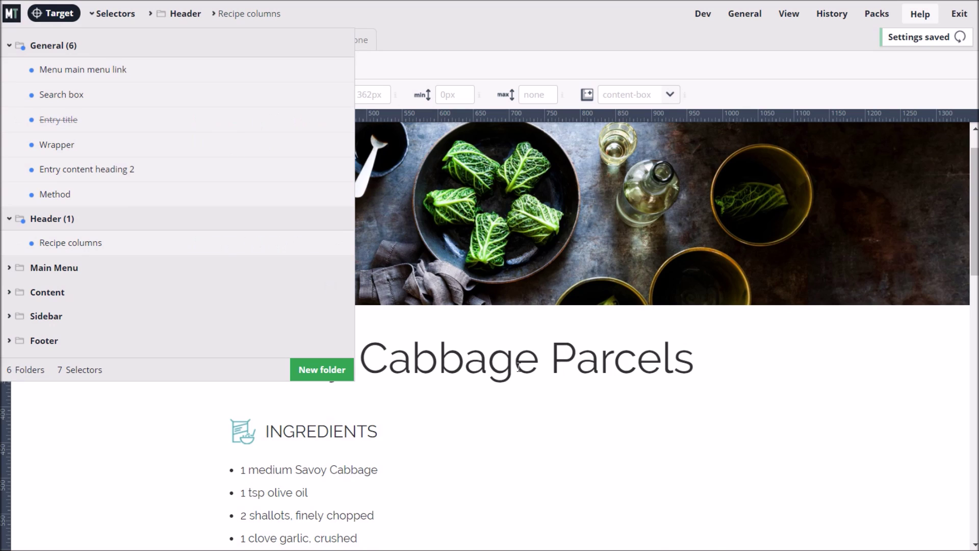
pyautogui.moveTo(251, 131)
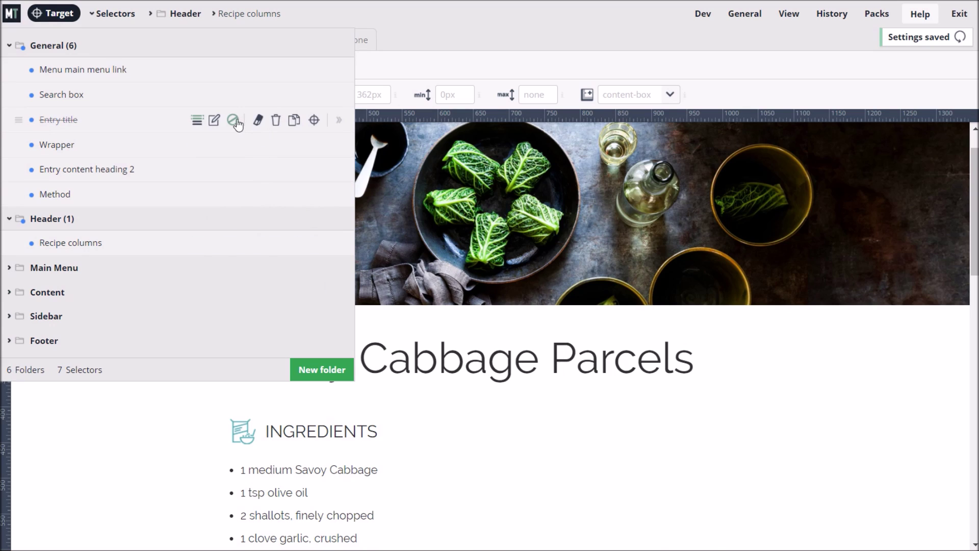
pyautogui.click(234, 45)
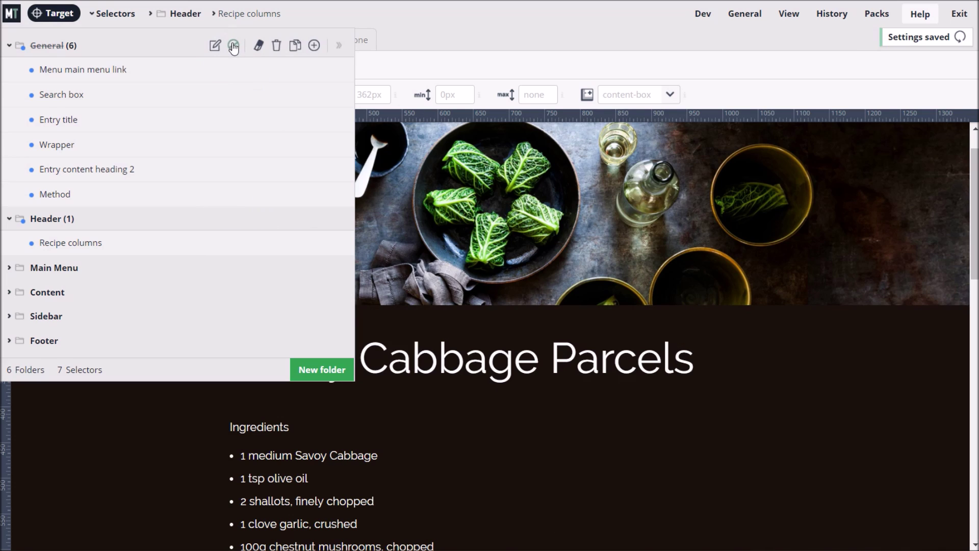
pyautogui.click(233, 46)
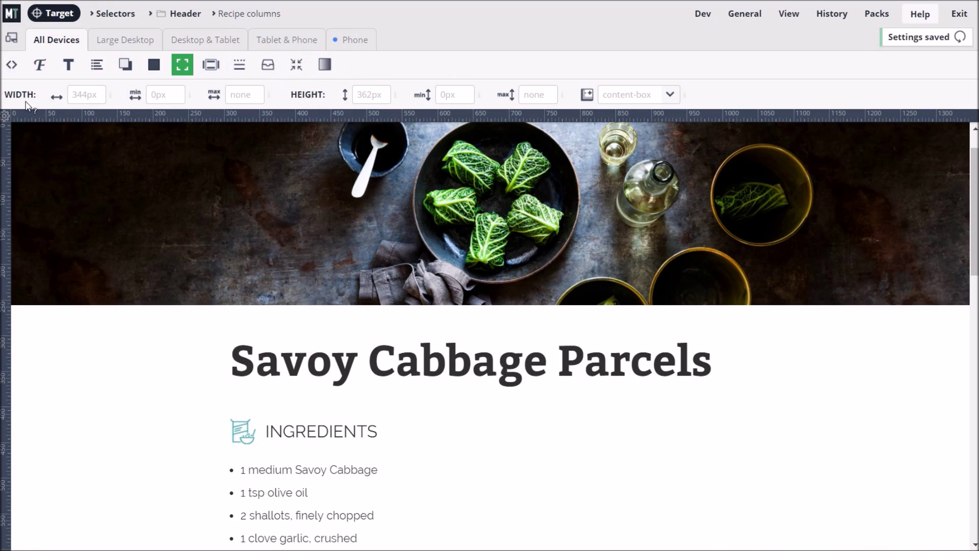
pyautogui.moveTo(19, 97)
# Target the header image, try :hover and page-id modifiers, clear them, and exit targeting mode
pyautogui.click(367, 247)
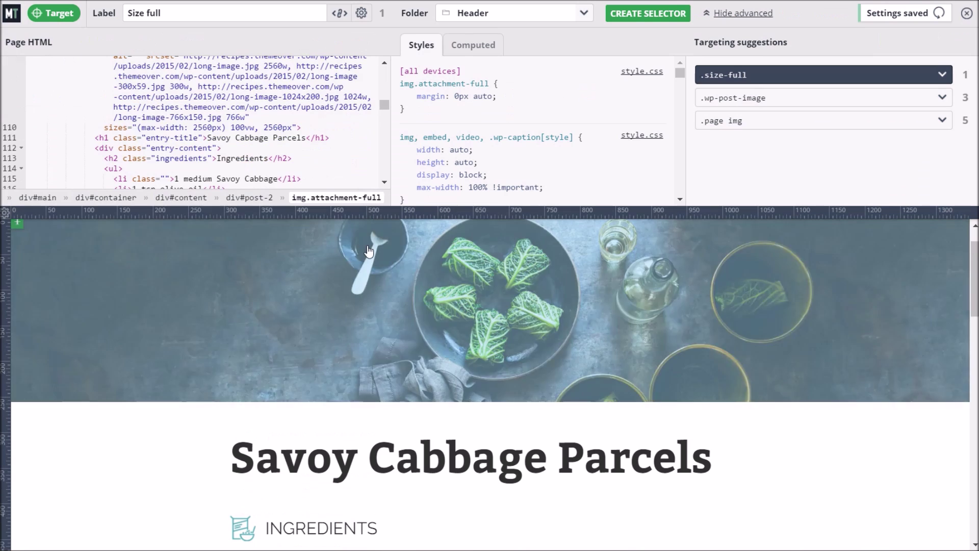
pyautogui.click(360, 15)
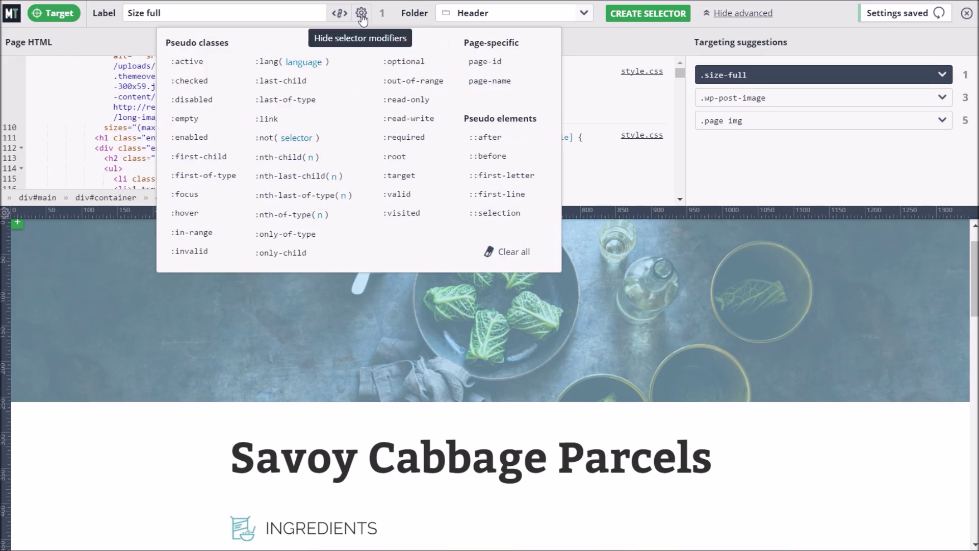
pyautogui.click(201, 217)
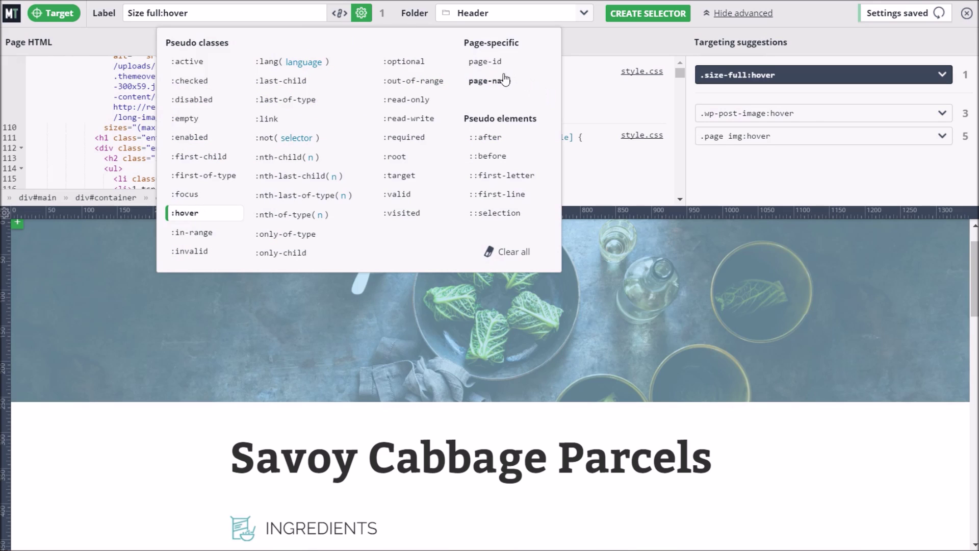
pyautogui.click(491, 62)
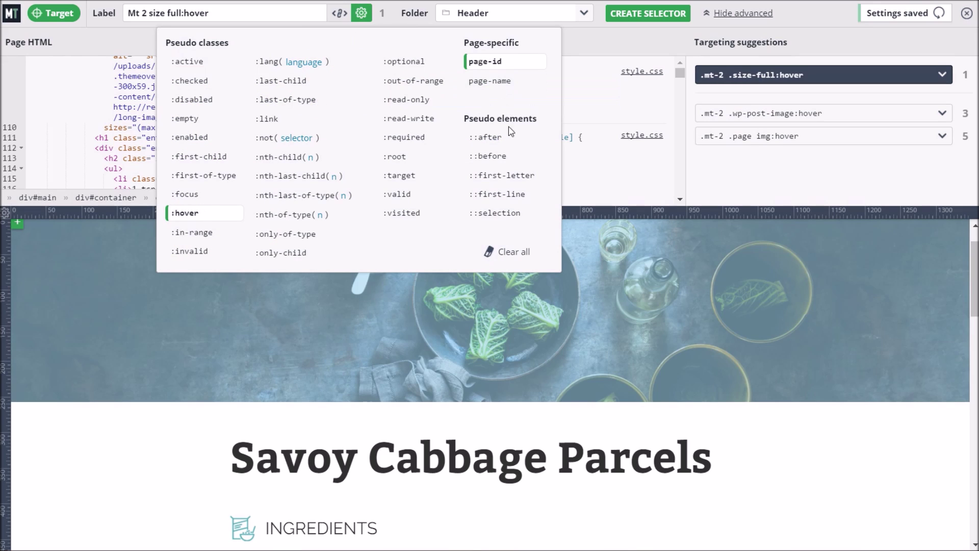
pyautogui.click(526, 254)
pyautogui.click(760, 14)
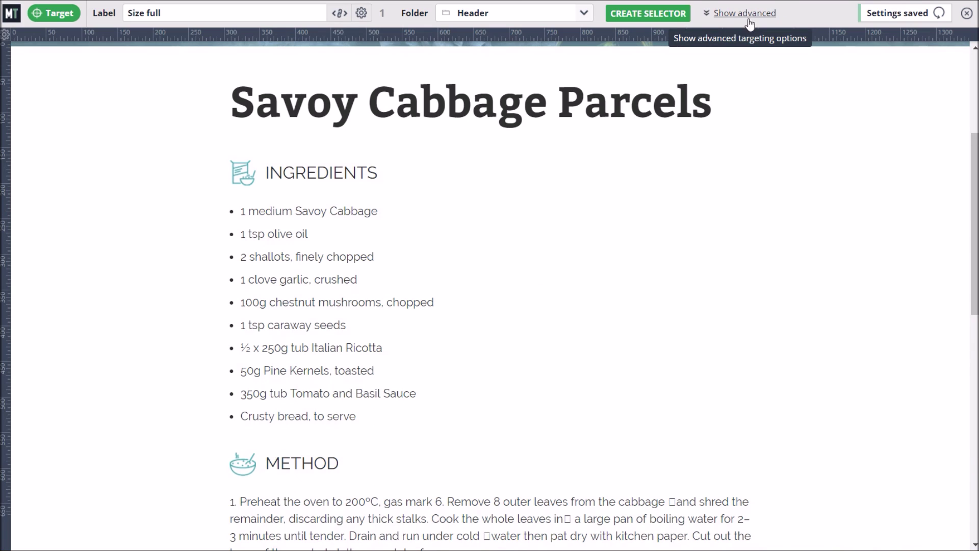
pyautogui.click(57, 13)
# Turn draft mode on and review the Restore revision list of earlier save points
pyautogui.moveTo(744, 16)
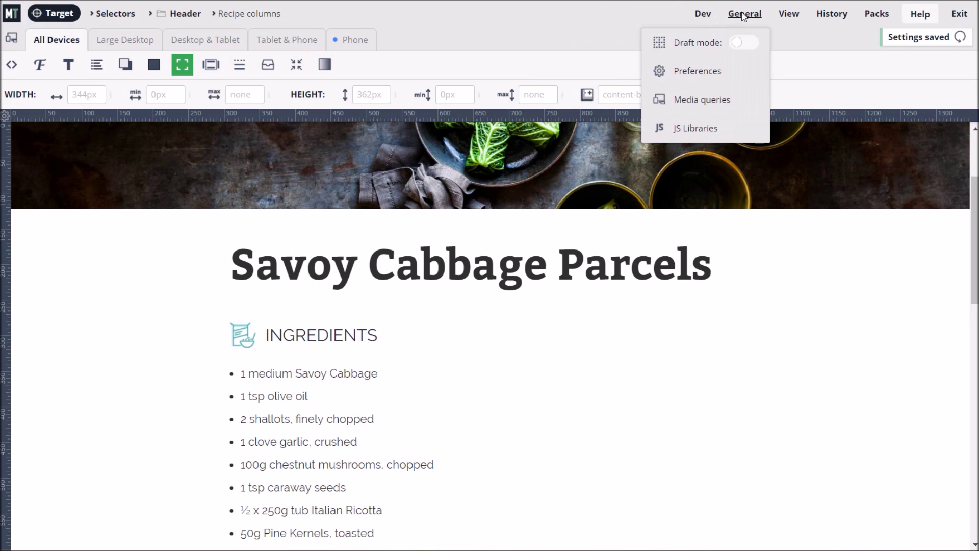
pyautogui.click(745, 43)
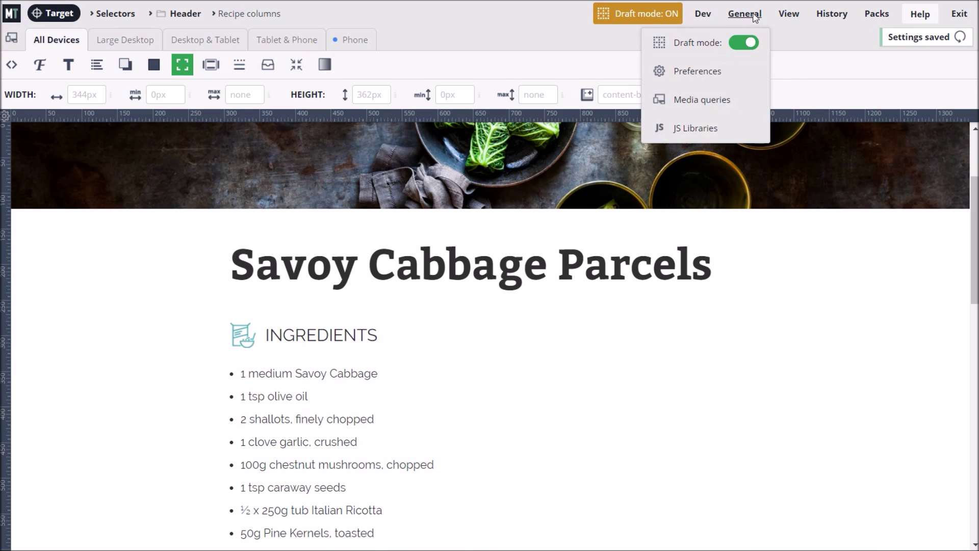
pyautogui.moveTo(794, 17)
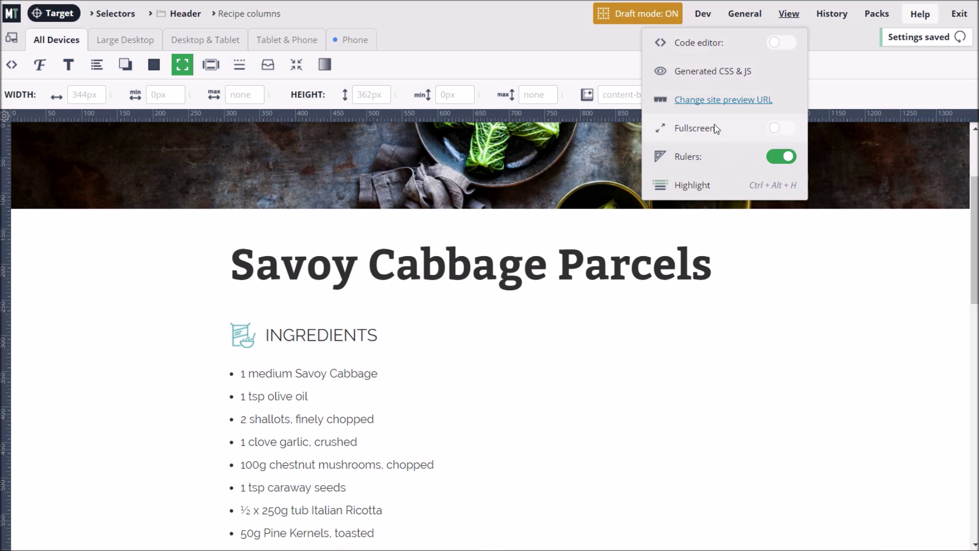
pyautogui.moveTo(833, 14)
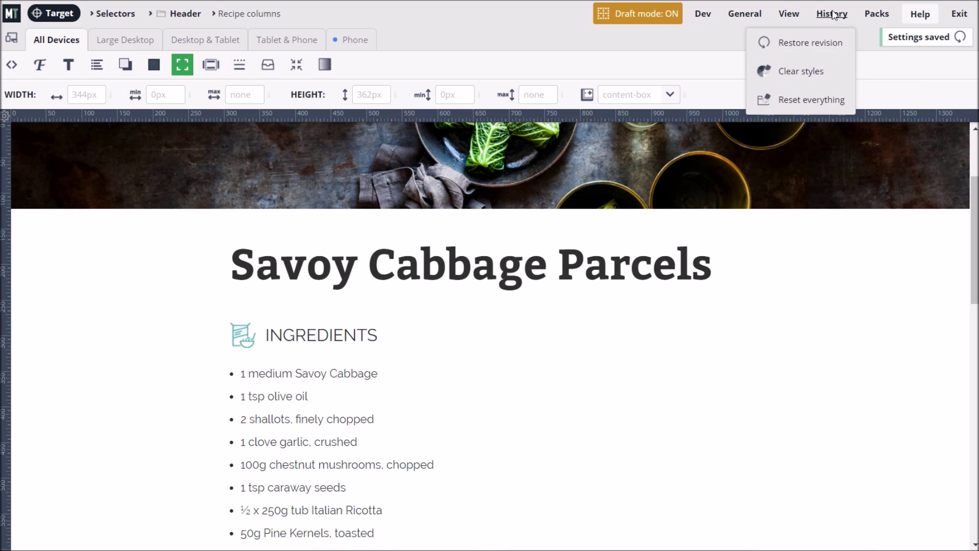
pyautogui.click(825, 45)
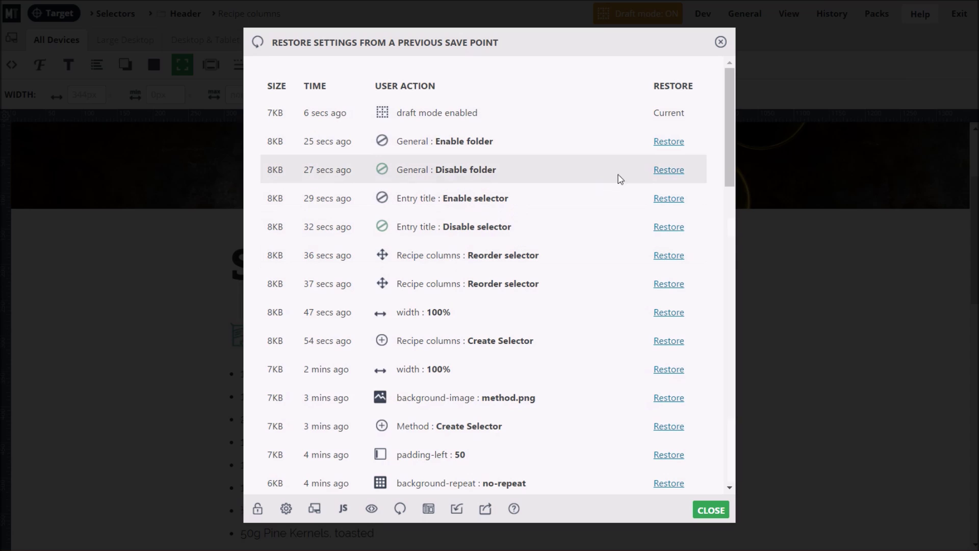
pyautogui.click(721, 42)
pyautogui.moveTo(832, 16)
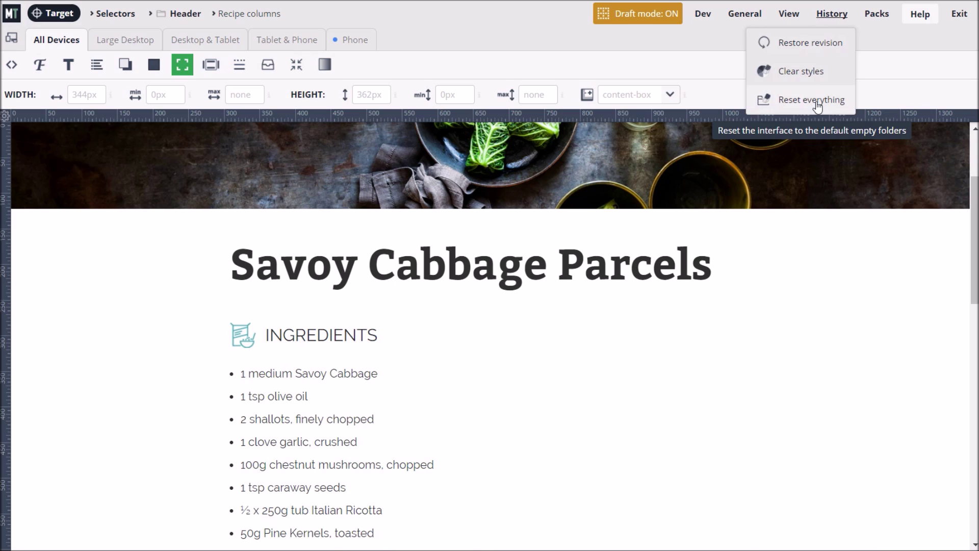
pyautogui.moveTo(877, 18)
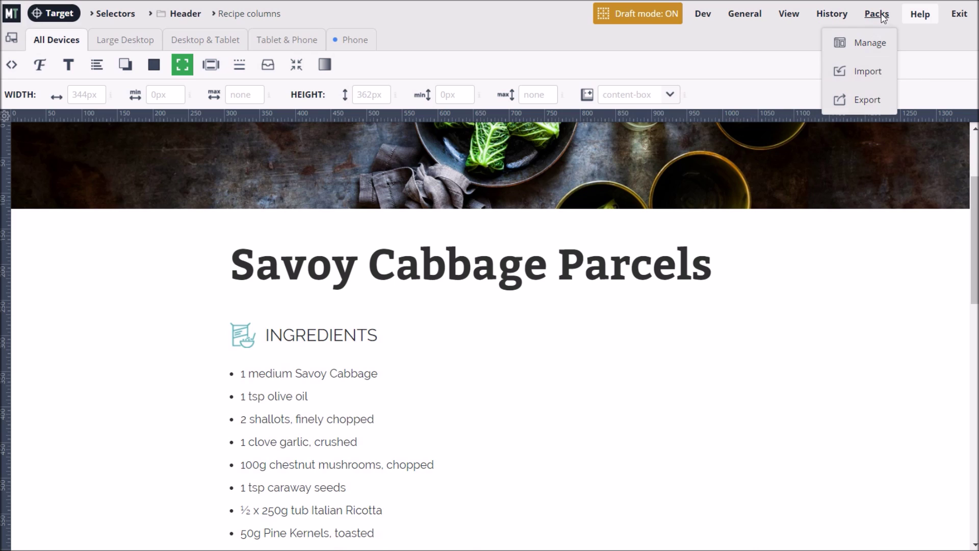
# Choose the Demo Part 2 pack in Packs > Export, then view the pack manager
pyautogui.click(878, 103)
pyautogui.click(393, 116)
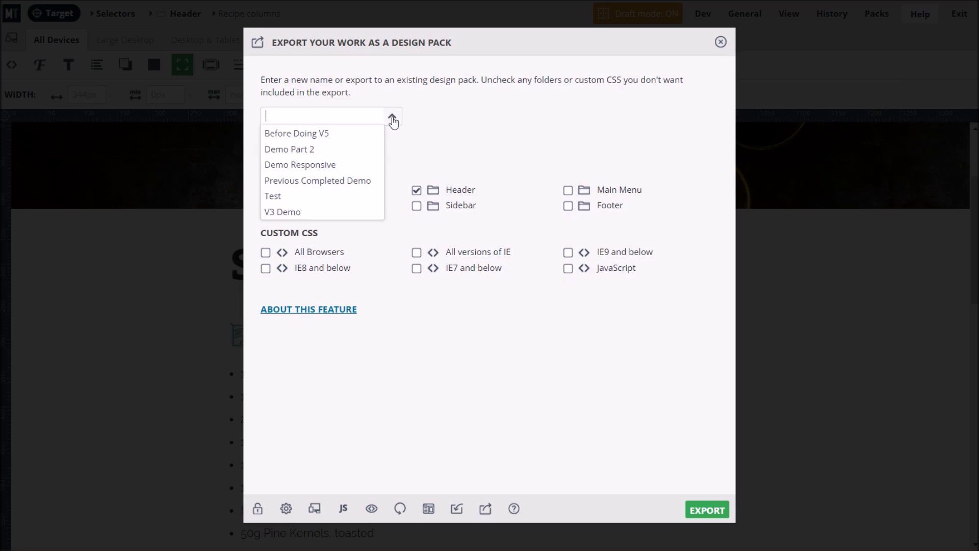
pyautogui.click(345, 153)
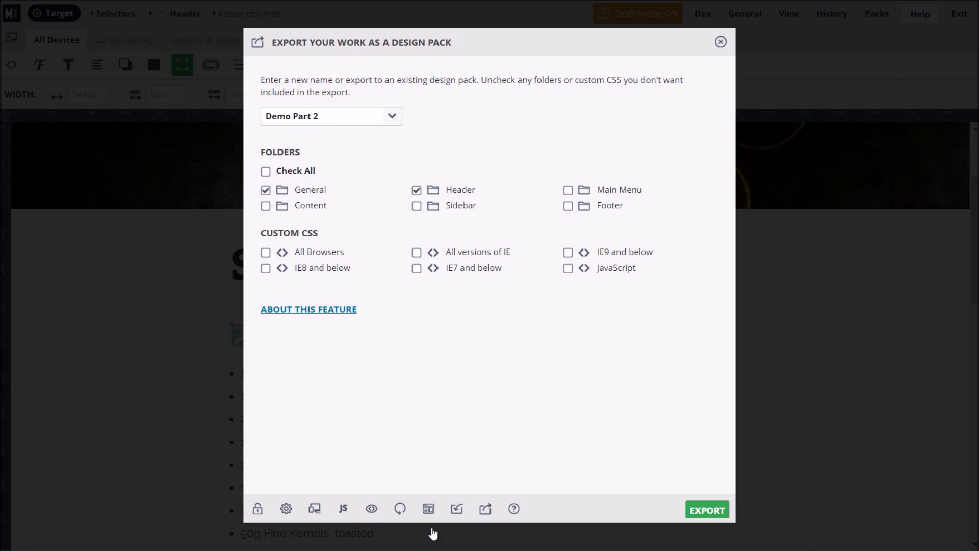
pyautogui.click(429, 509)
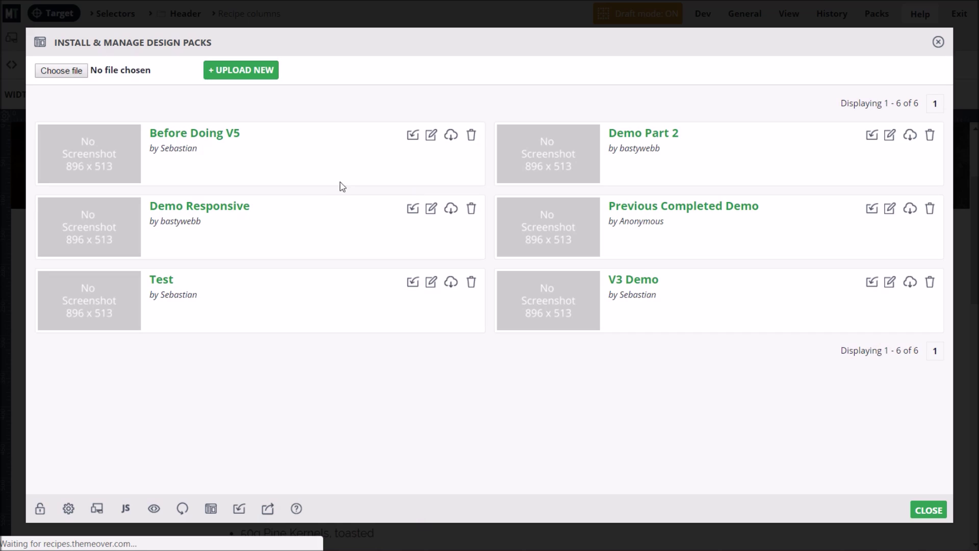
# Load the theme stylesheet via Import > CSS Stylesheet, then expand Large Desktop's media query details
pyautogui.click(240, 509)
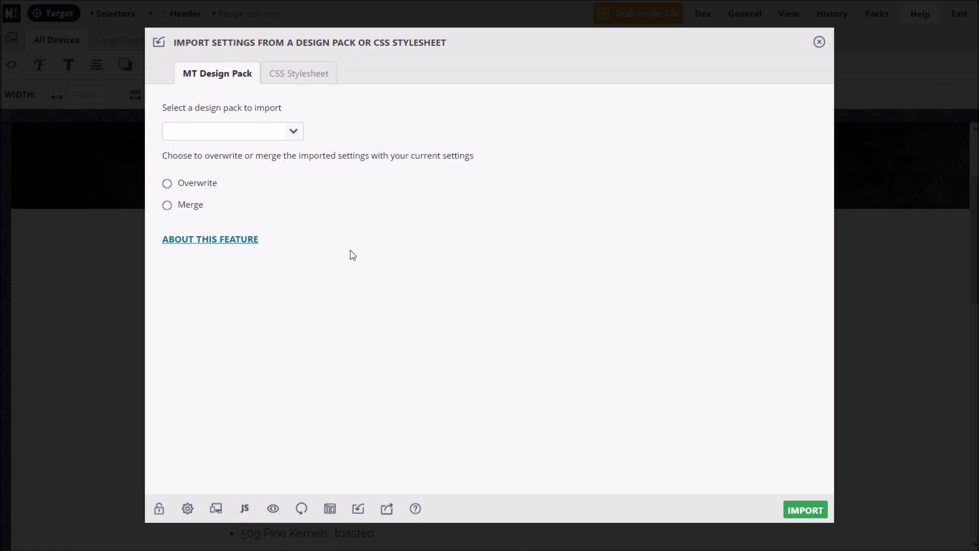
pyautogui.click(310, 76)
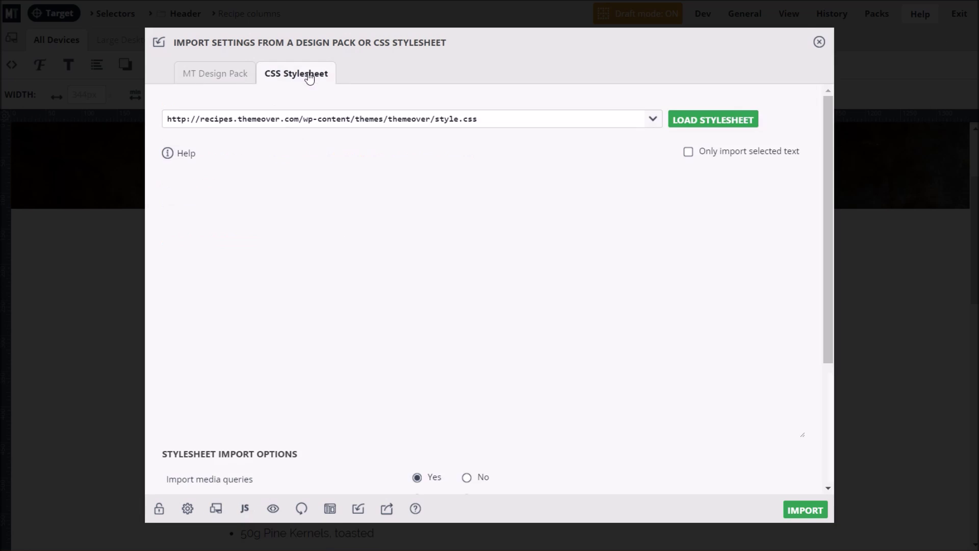
pyautogui.click(693, 124)
pyautogui.scroll(-7, 357, 262)
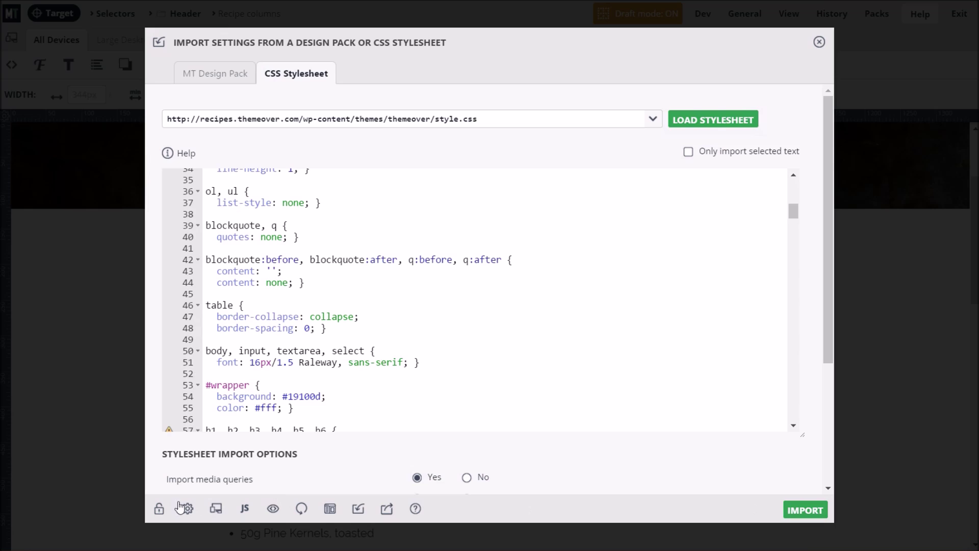
pyautogui.click(216, 508)
pyautogui.click(323, 225)
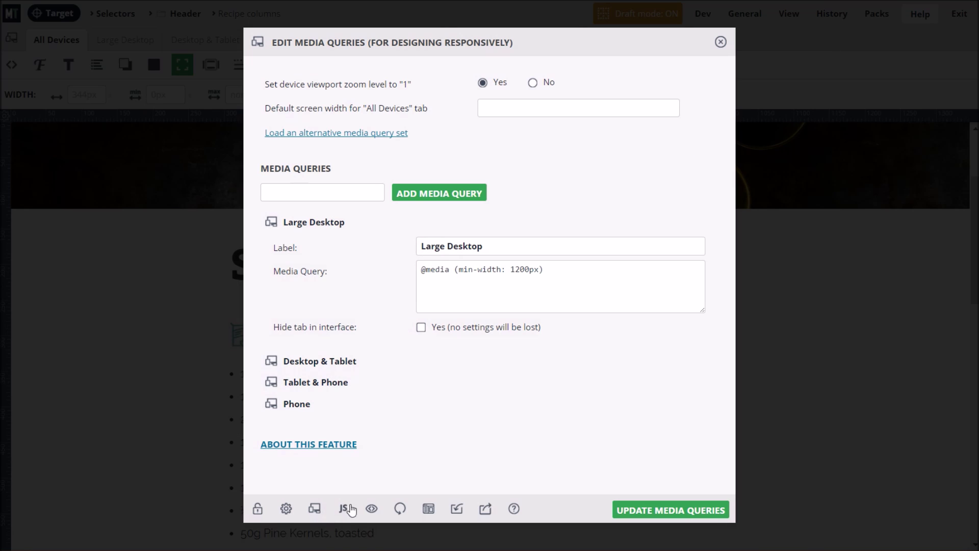
# View the generated CSS and add hoverIntent to the enqueued JavaScript libraries
pyautogui.click(371, 510)
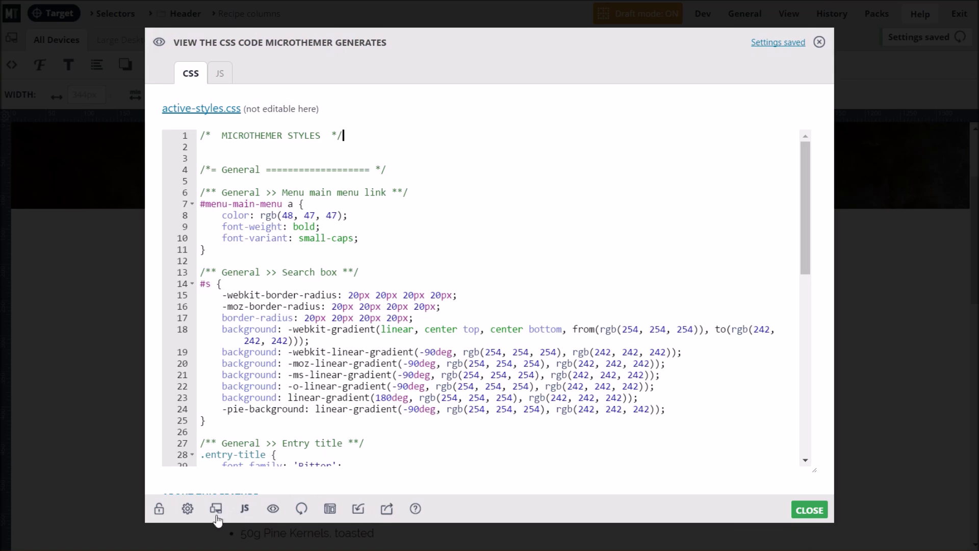
pyautogui.click(245, 508)
pyautogui.click(392, 129)
pyautogui.click(348, 165)
pyautogui.click(430, 132)
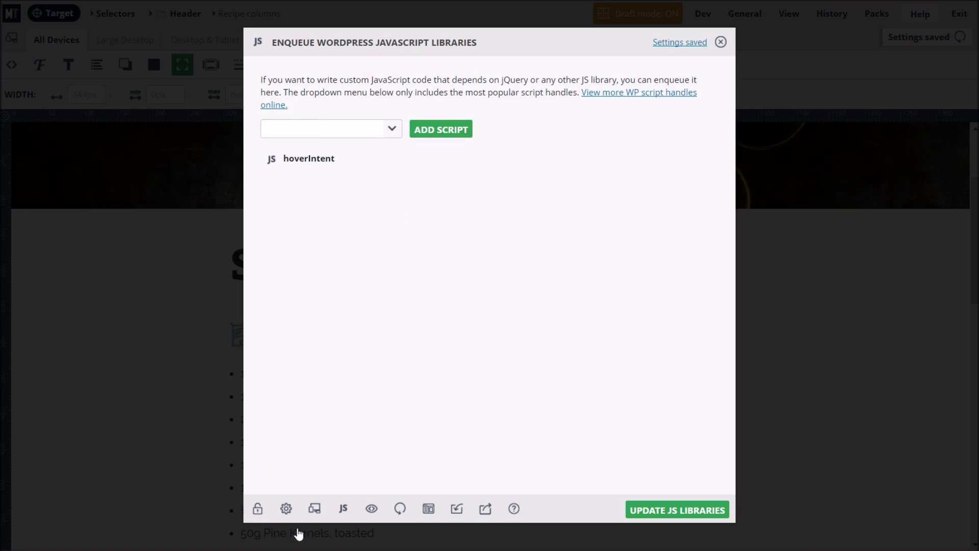
# Look over the CSS/SCSS preferences, then close the Preferences dialog
pyautogui.click(286, 509)
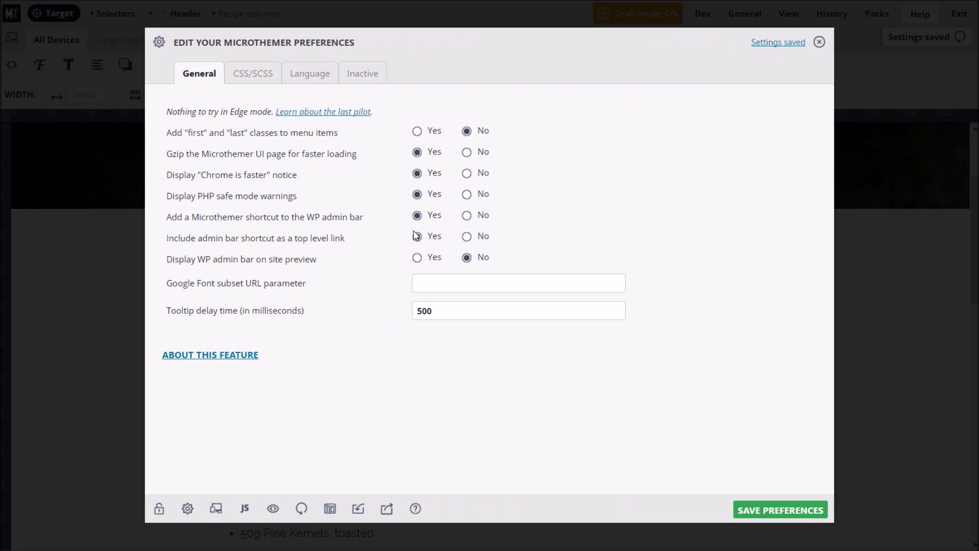
pyautogui.click(260, 75)
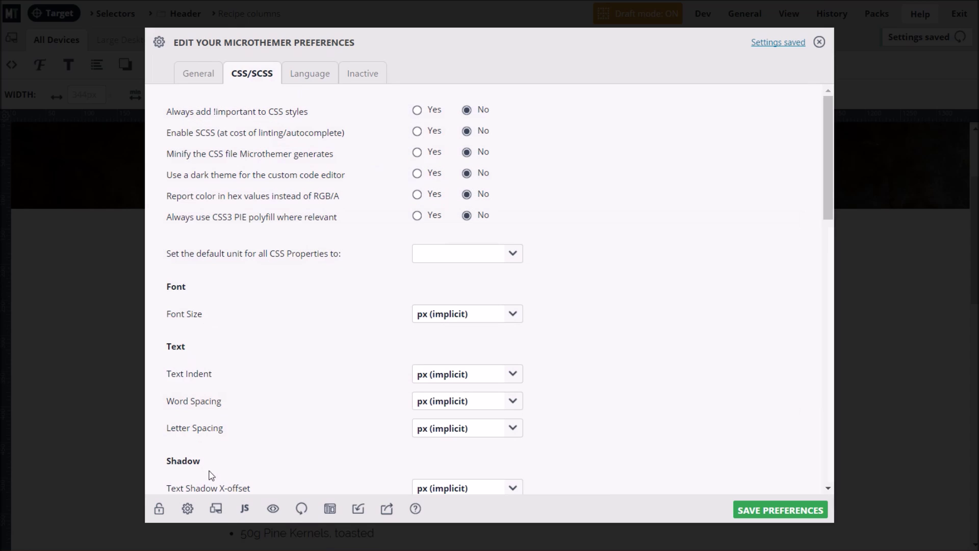
pyautogui.click(819, 42)
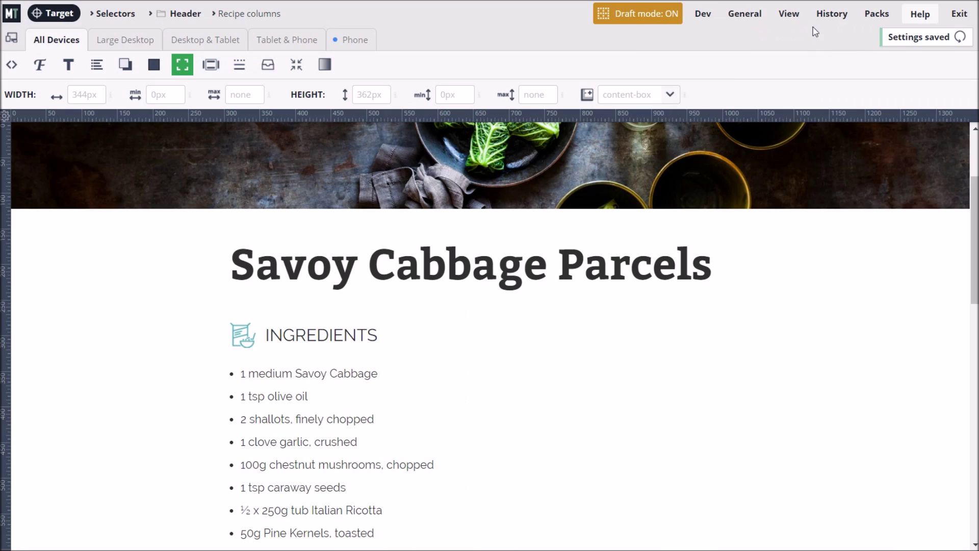
# Turn on the code editor and check its JavaScript and All Browsers CSS tabs
pyautogui.moveTo(789, 14)
pyautogui.click(787, 45)
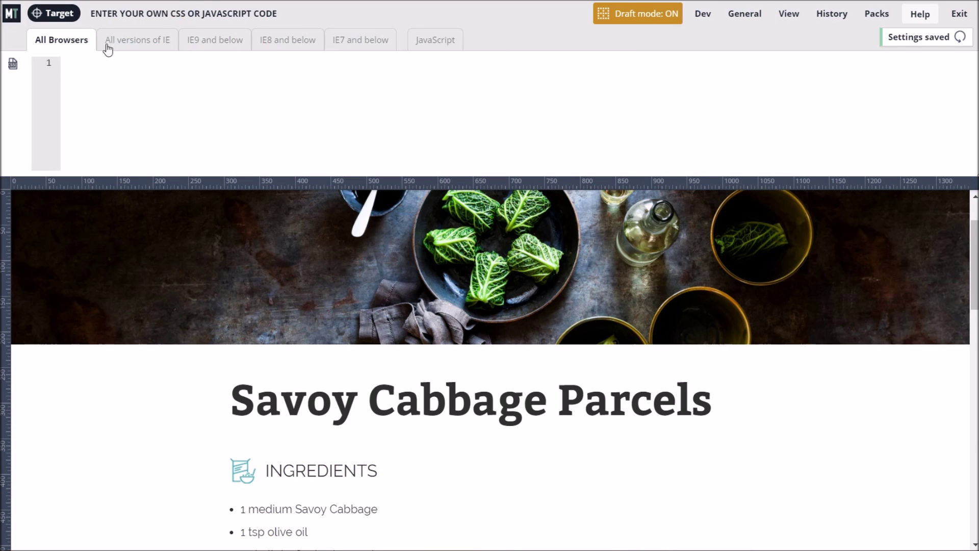
pyautogui.click(447, 41)
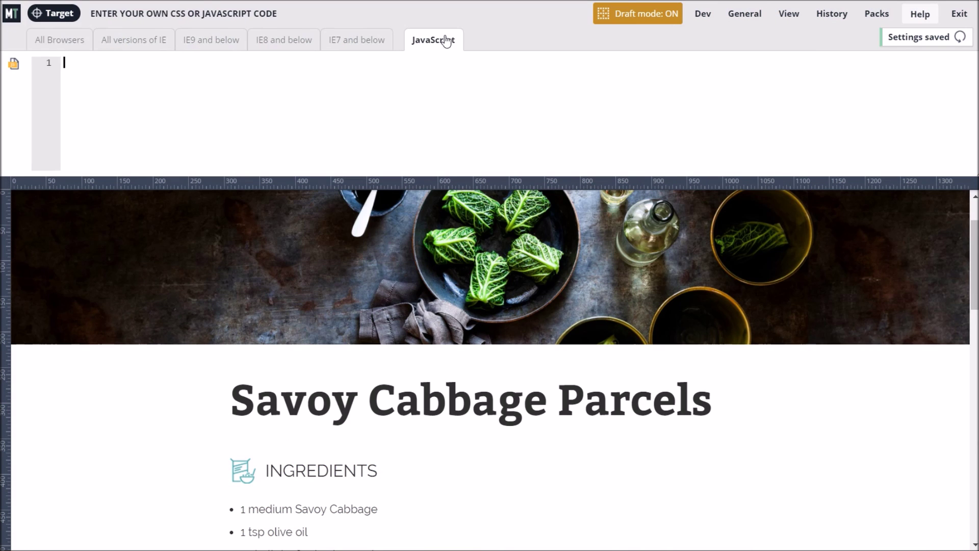
pyautogui.click(67, 41)
# Target the header image, create a .size-full rule in custom CSS, and turn the code editor off
pyautogui.click(58, 16)
pyautogui.click(345, 249)
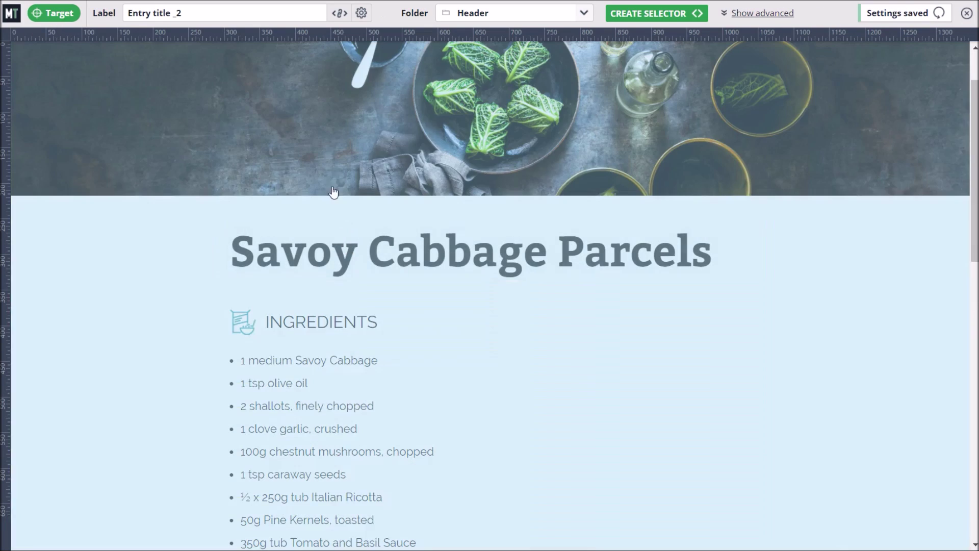
pyautogui.click(328, 148)
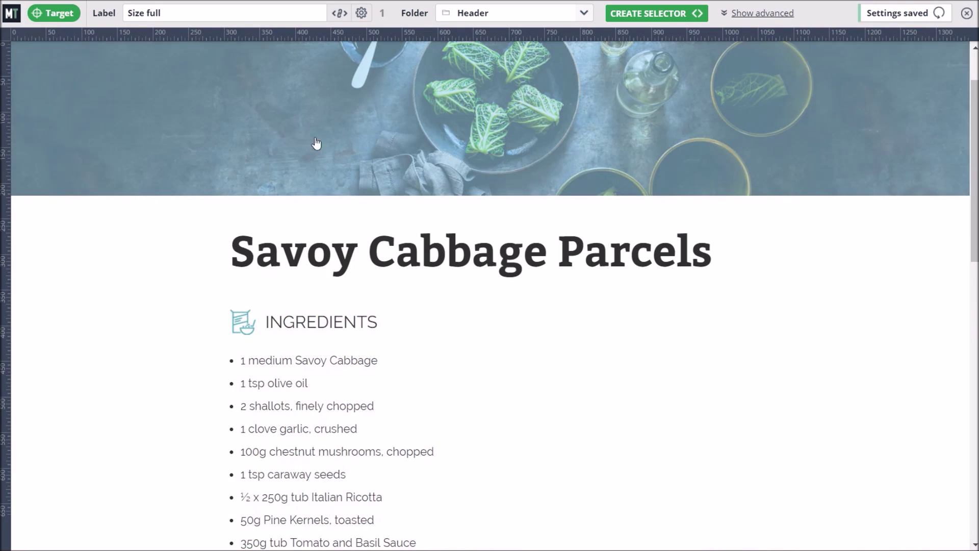
pyautogui.scroll(3, 269, 153)
pyautogui.click(17, 92)
pyautogui.click(31, 113)
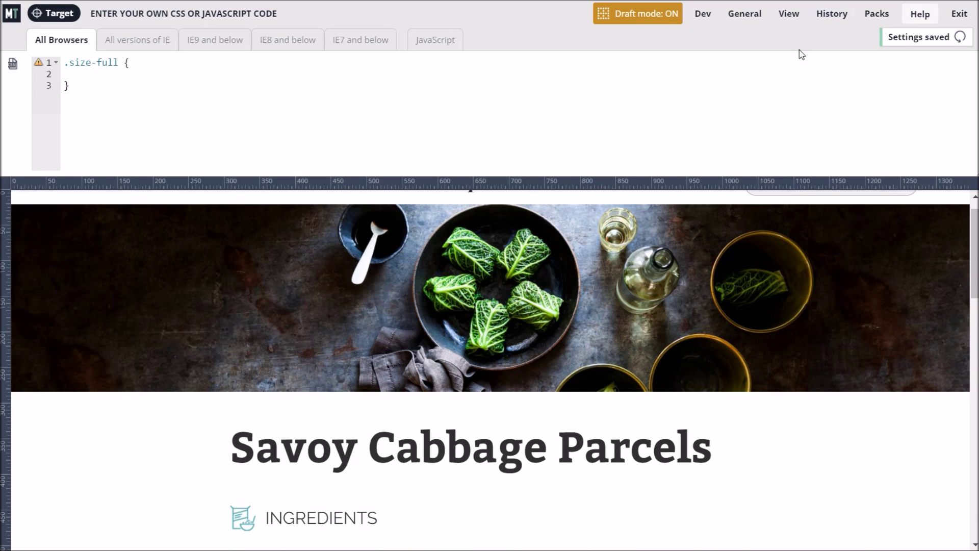
pyautogui.click(789, 13)
pyautogui.click(780, 39)
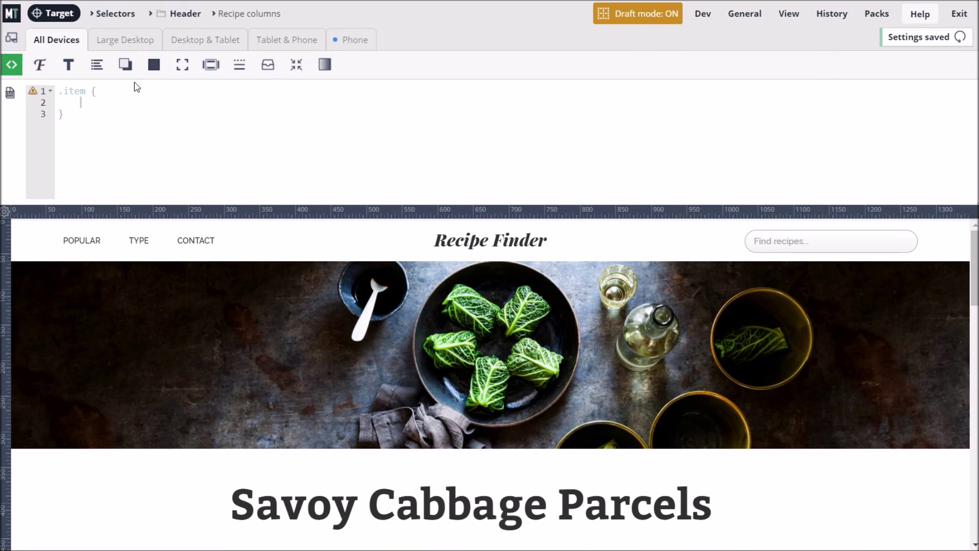